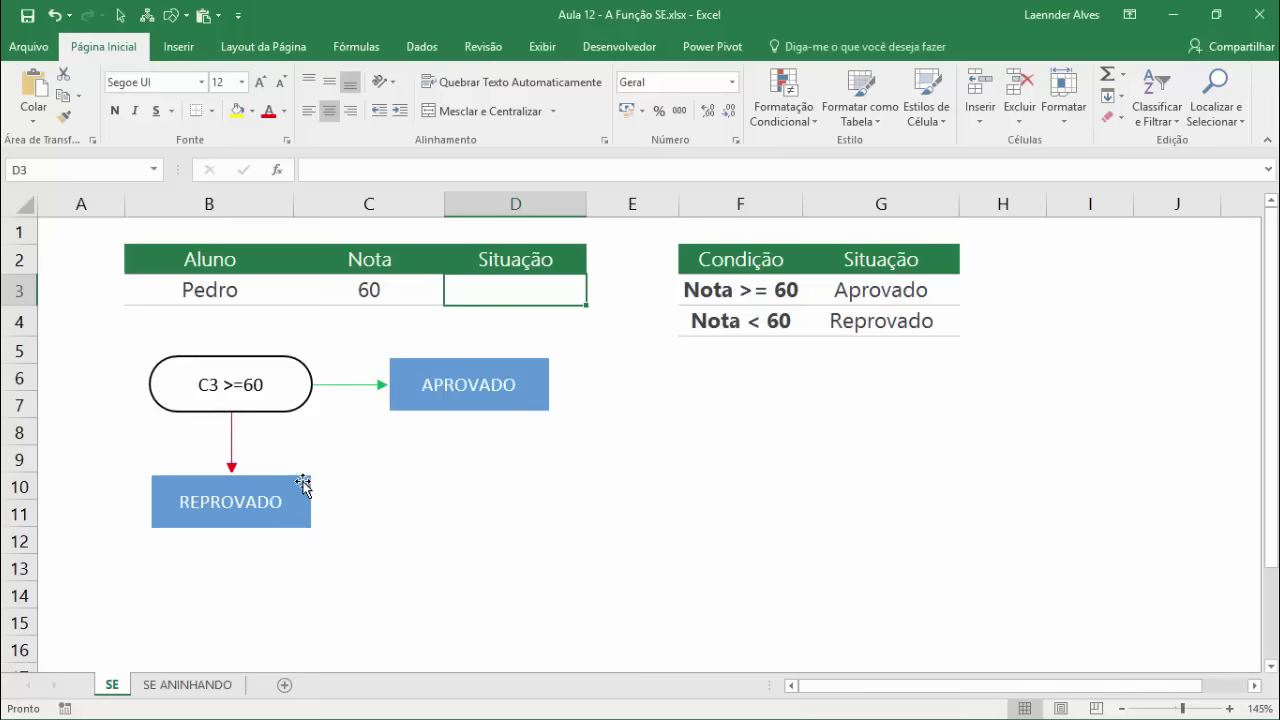
Step: Start =se( in D3 and drag the argument tooltip off the Nota < 60 row
type("=")
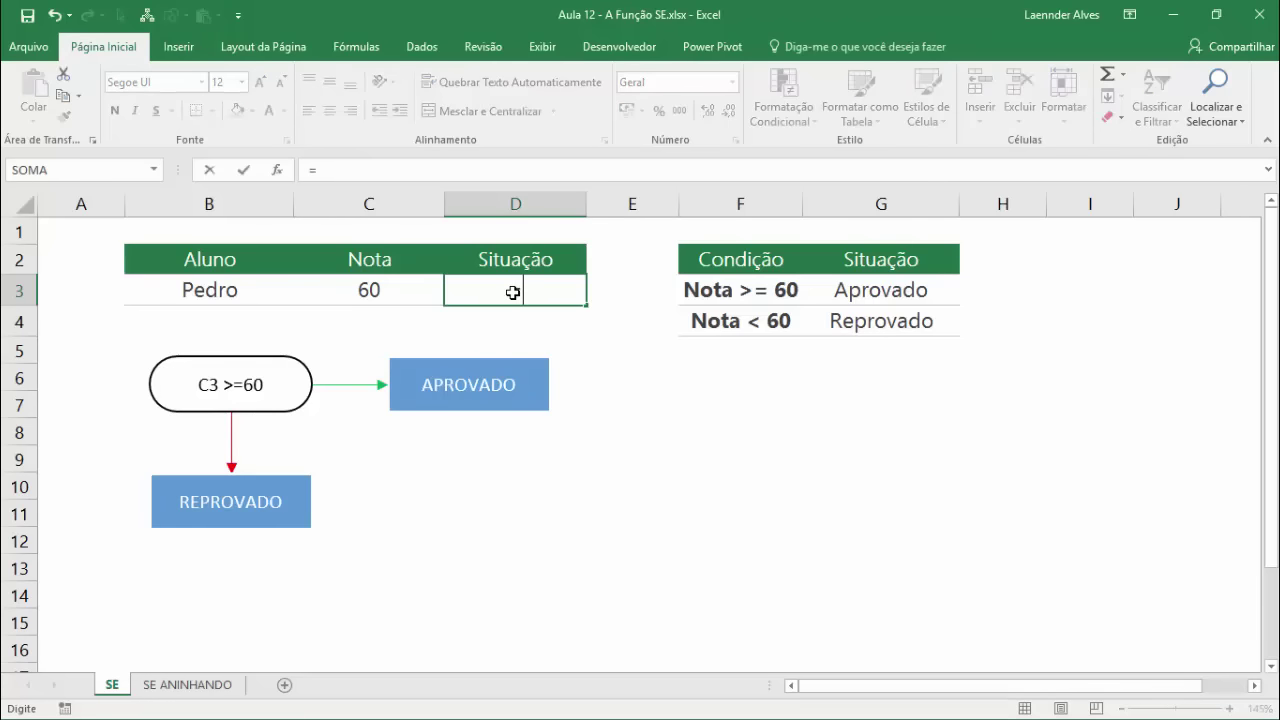
type("se")
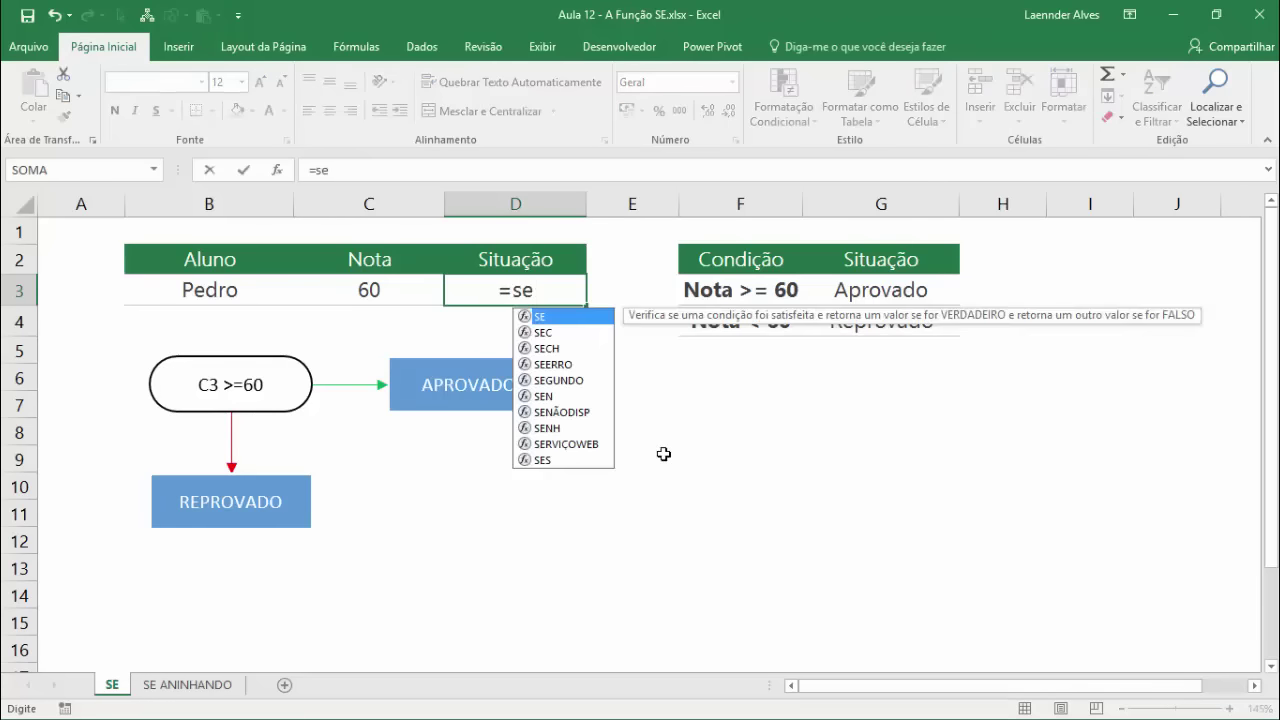
type("(")
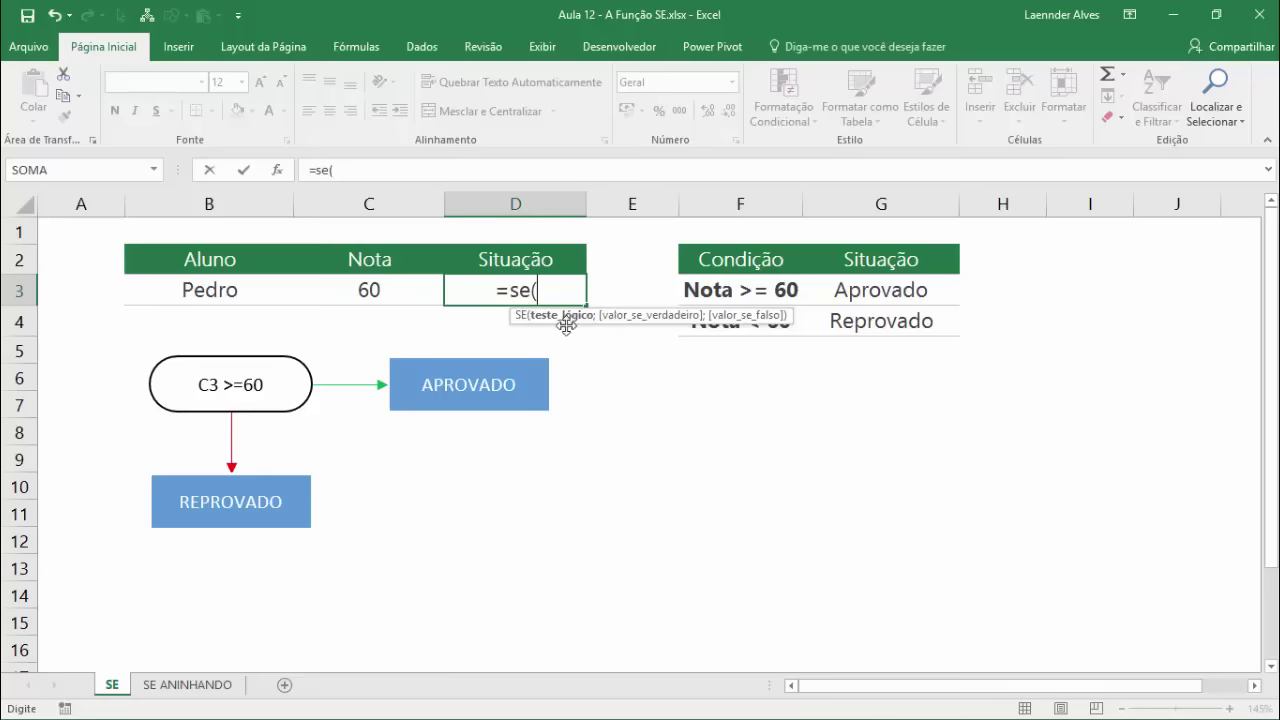
left_click_drag(563, 322, 504, 326)
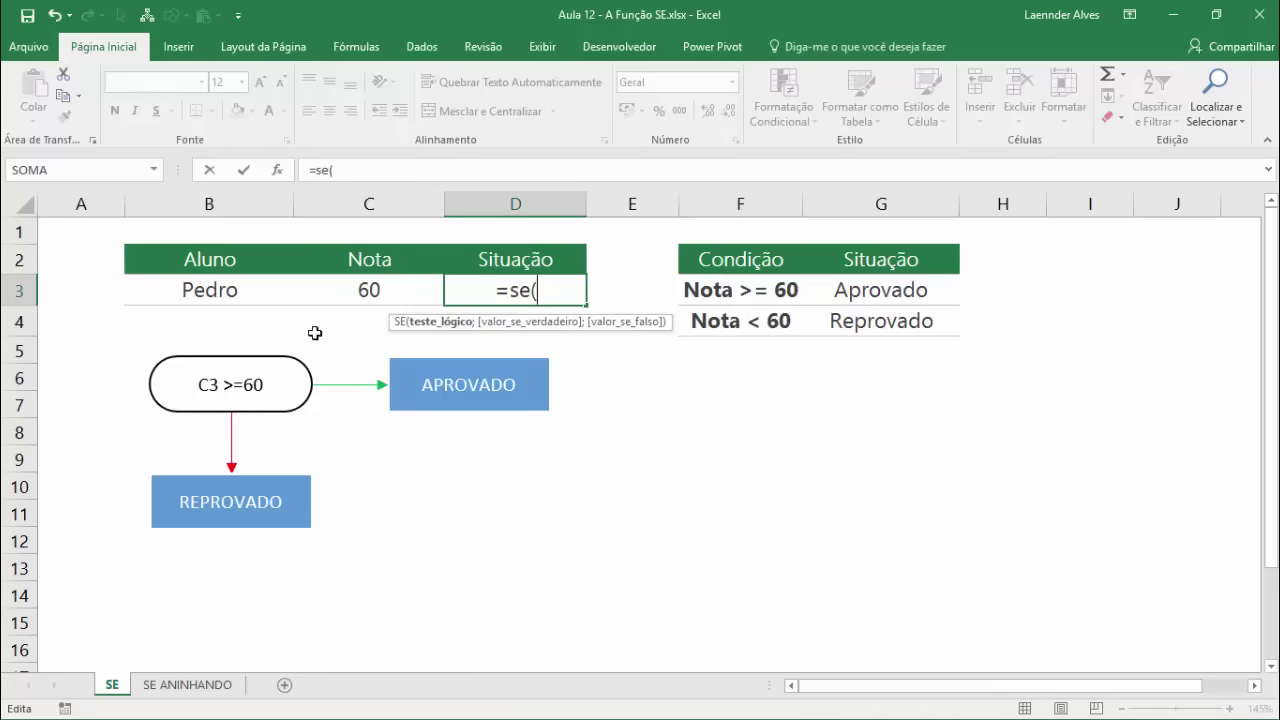
Step: Finish D3's formula as =se(C3>=60;"Aprovado";"Reprovado")
left_click(365, 292)
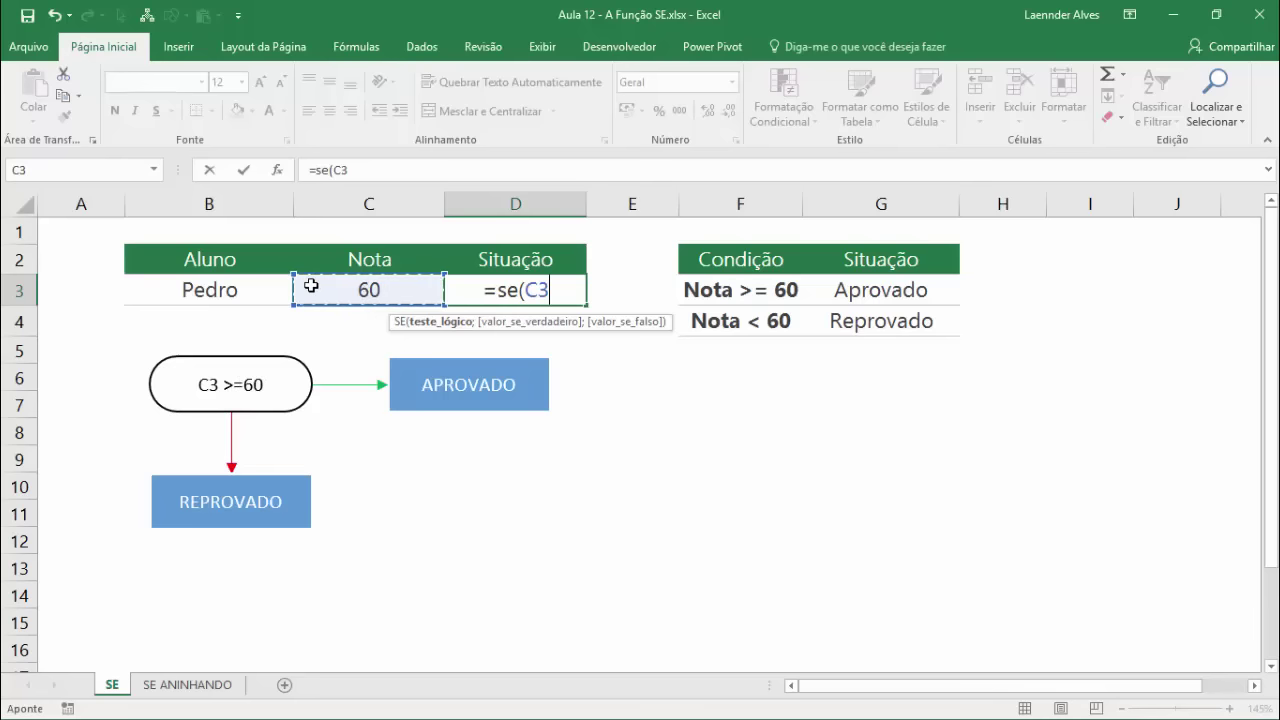
type(">=")
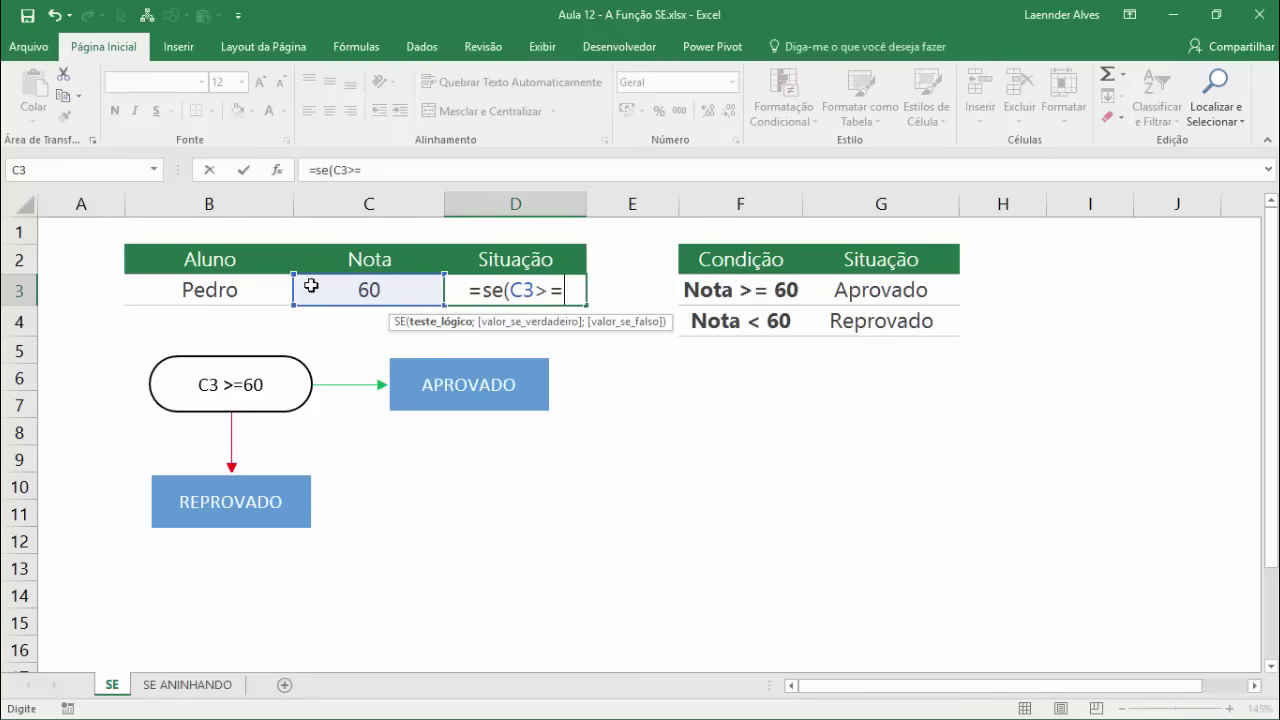
type("60")
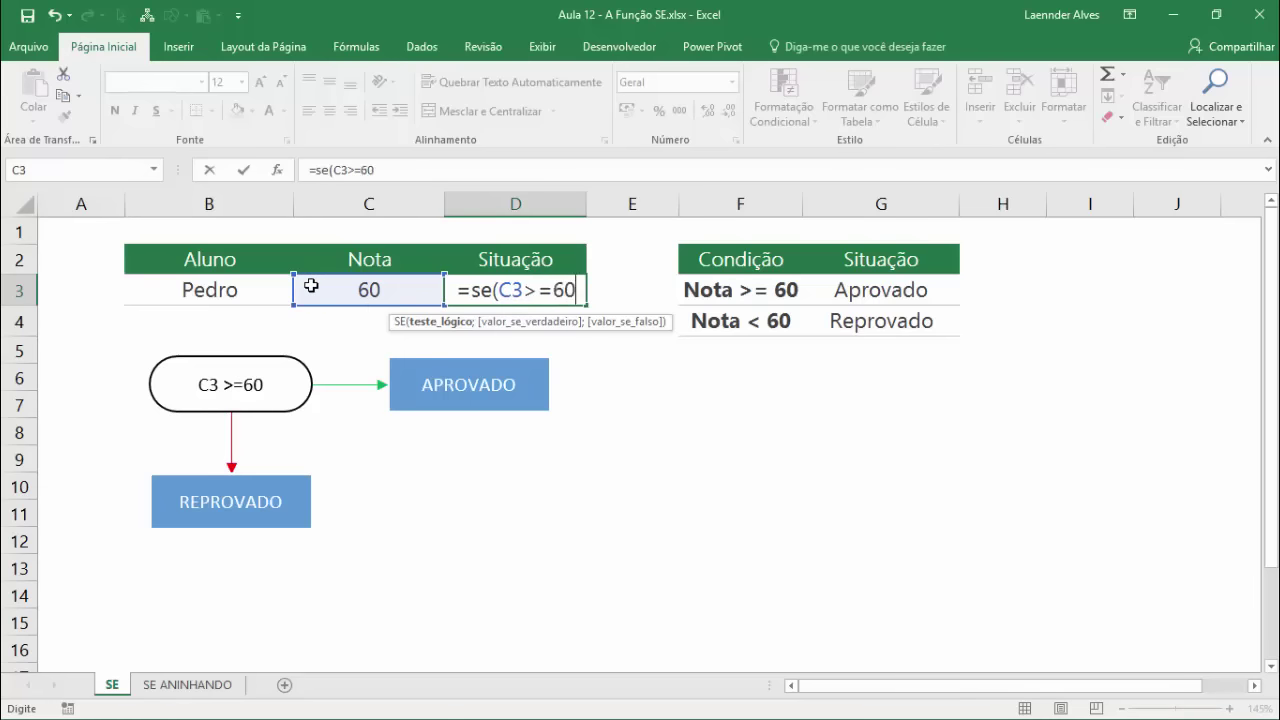
type(";")
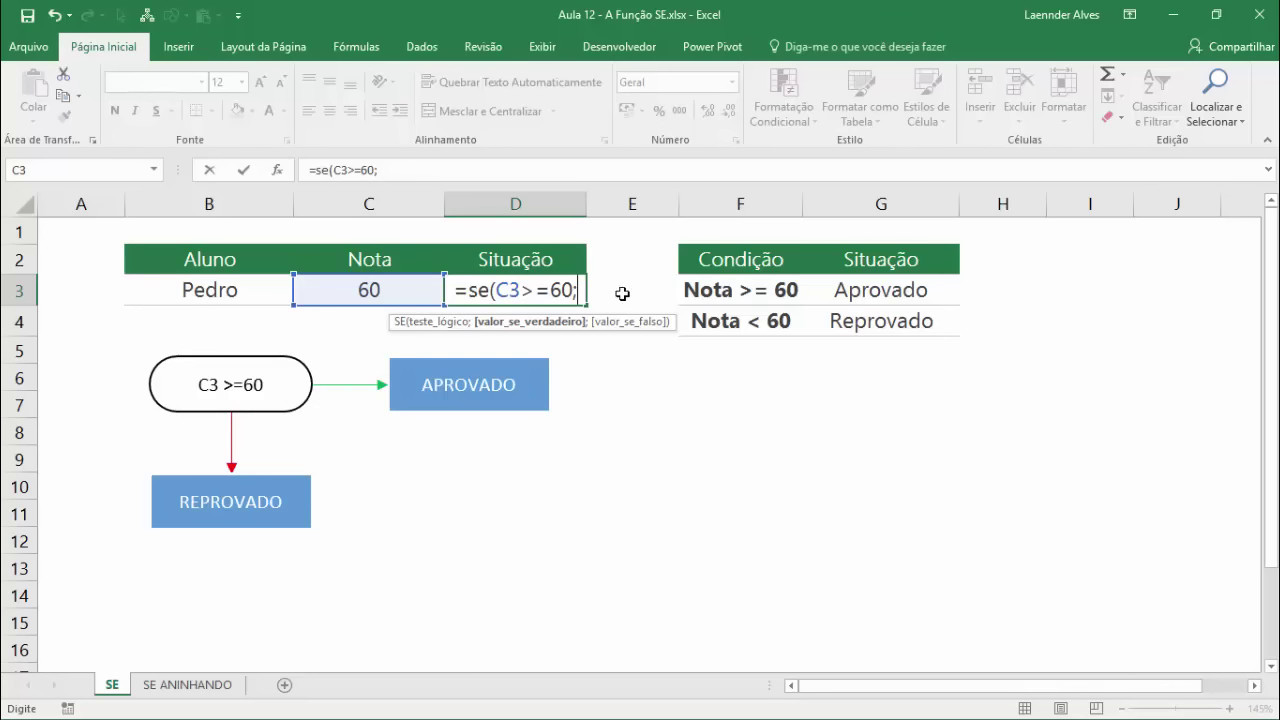
type("\"apr")
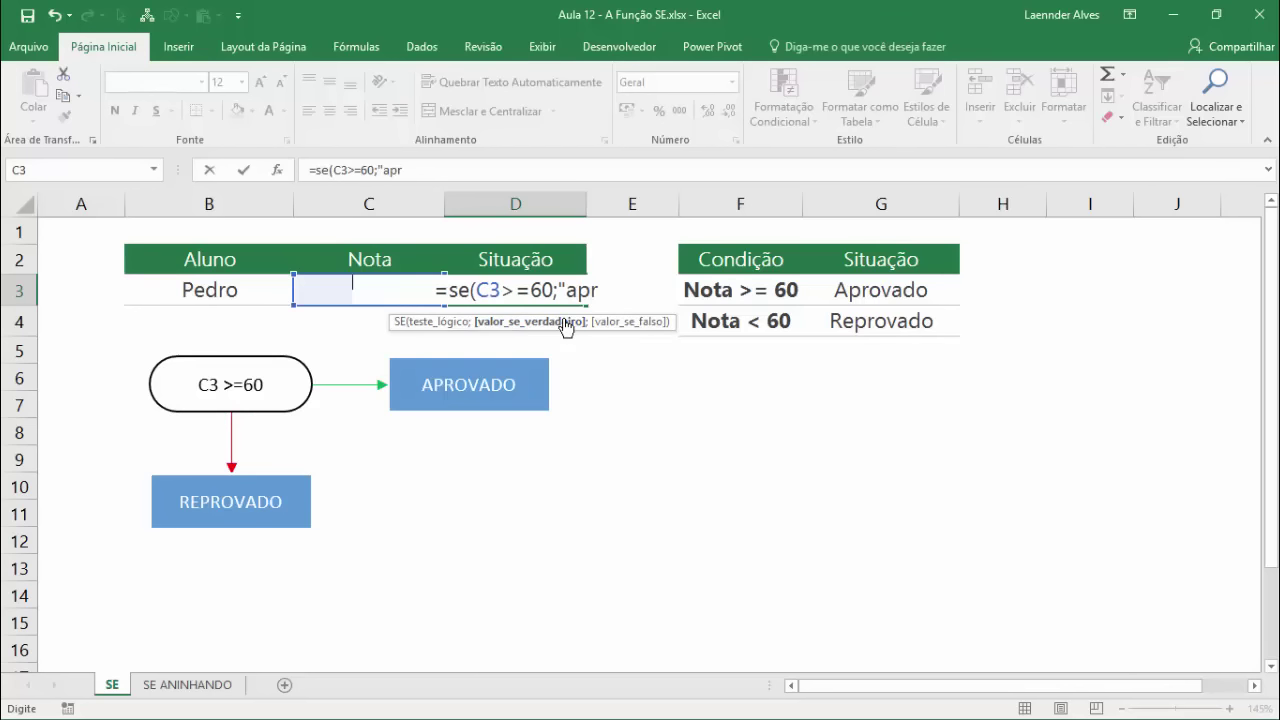
key("BackSpace")
key("BackSpace")
key("BackSpace")
type("a")
key("BackSpace")
type("A")
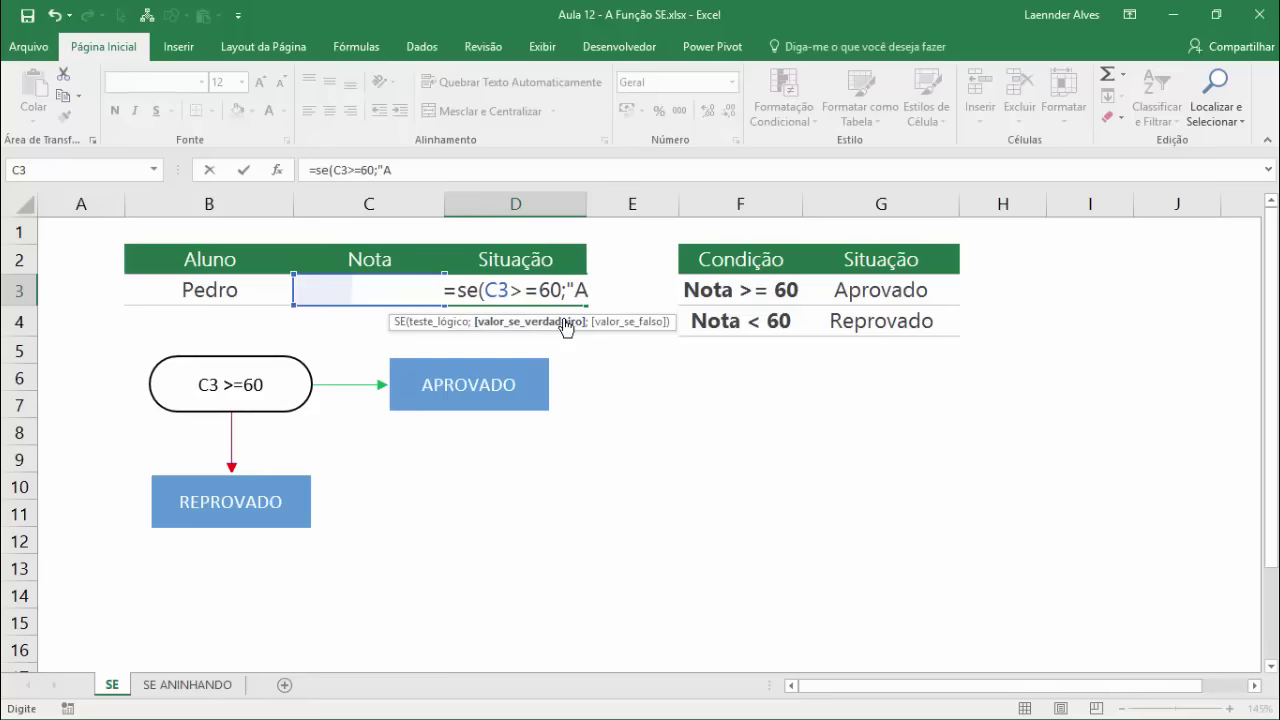
type("provado\"")
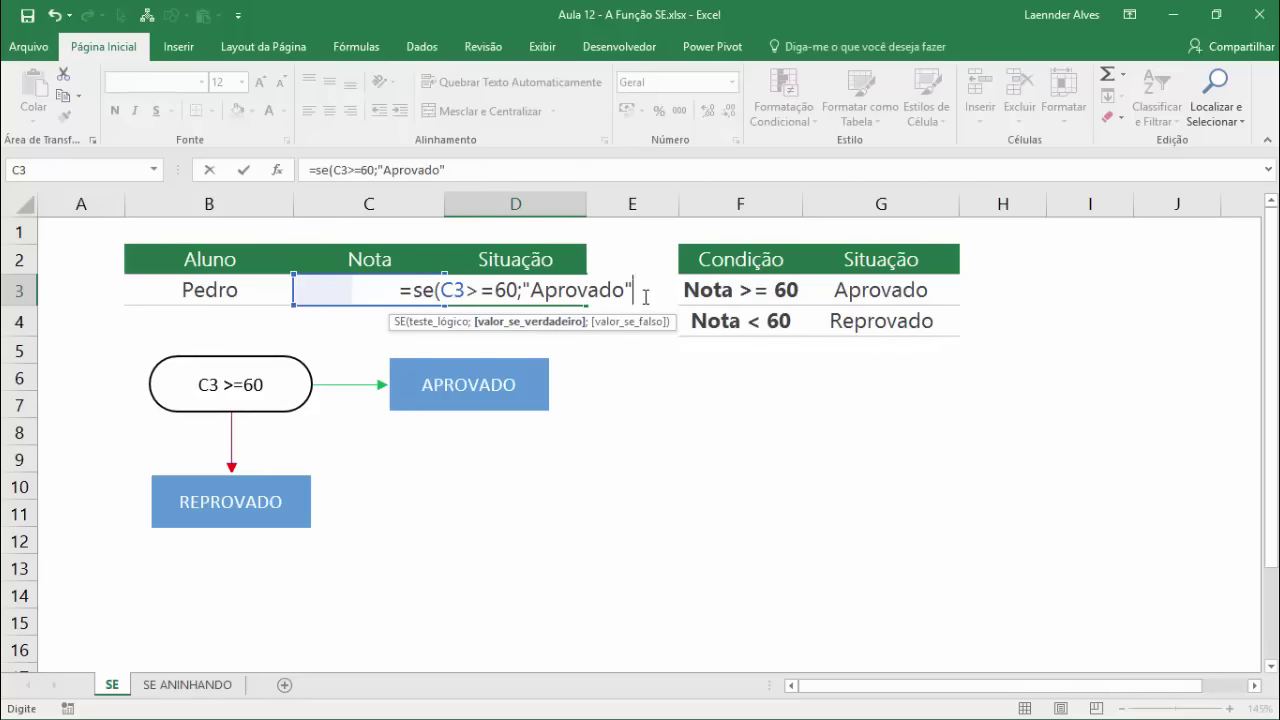
type(";")
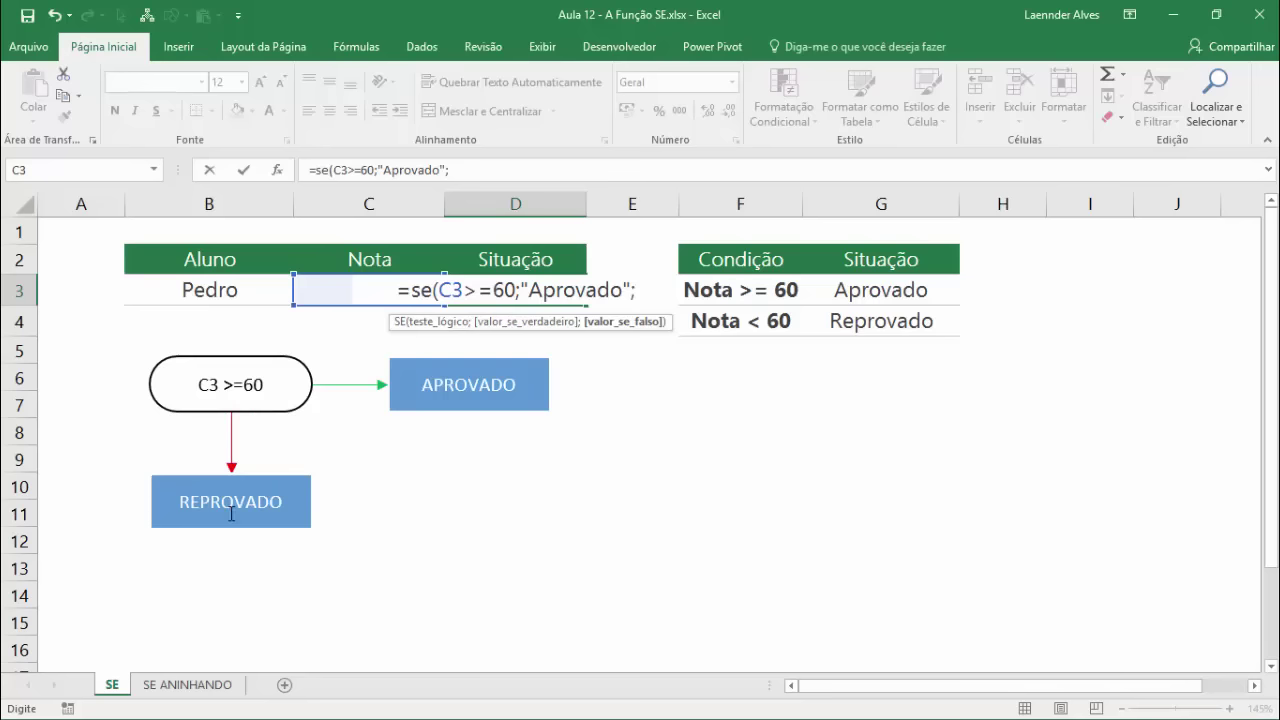
type("\"Re")
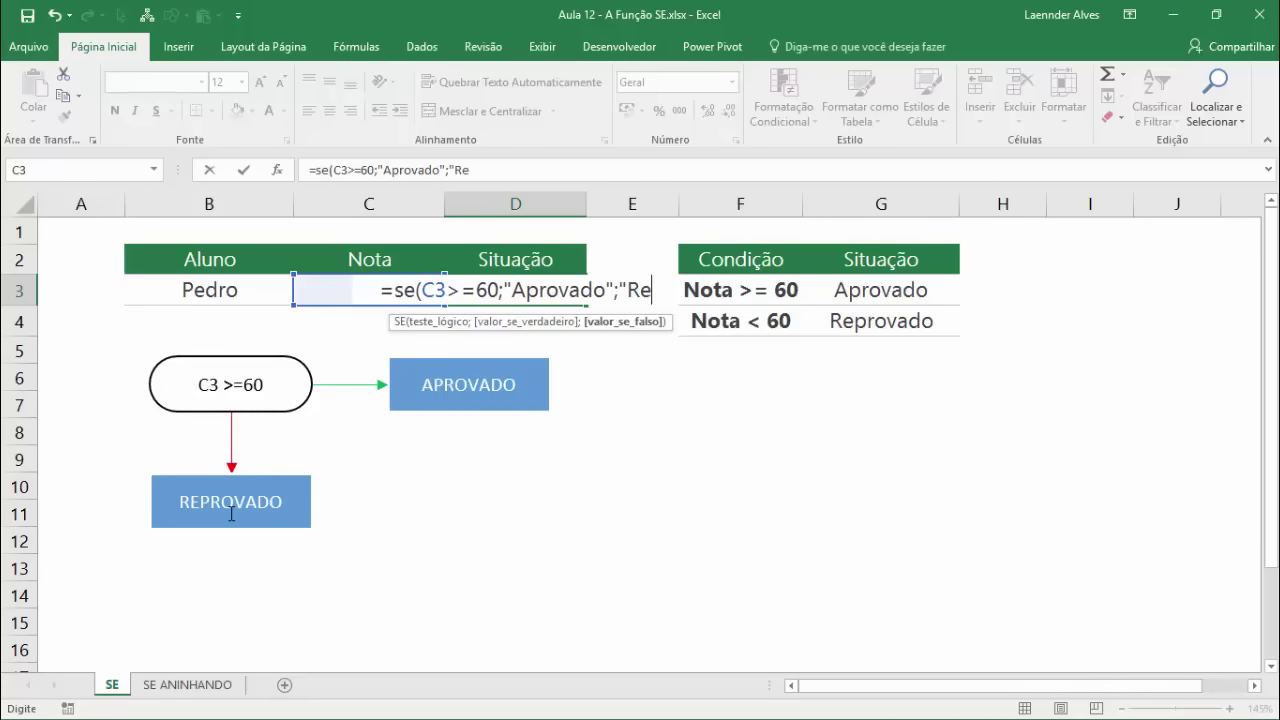
type("provado")
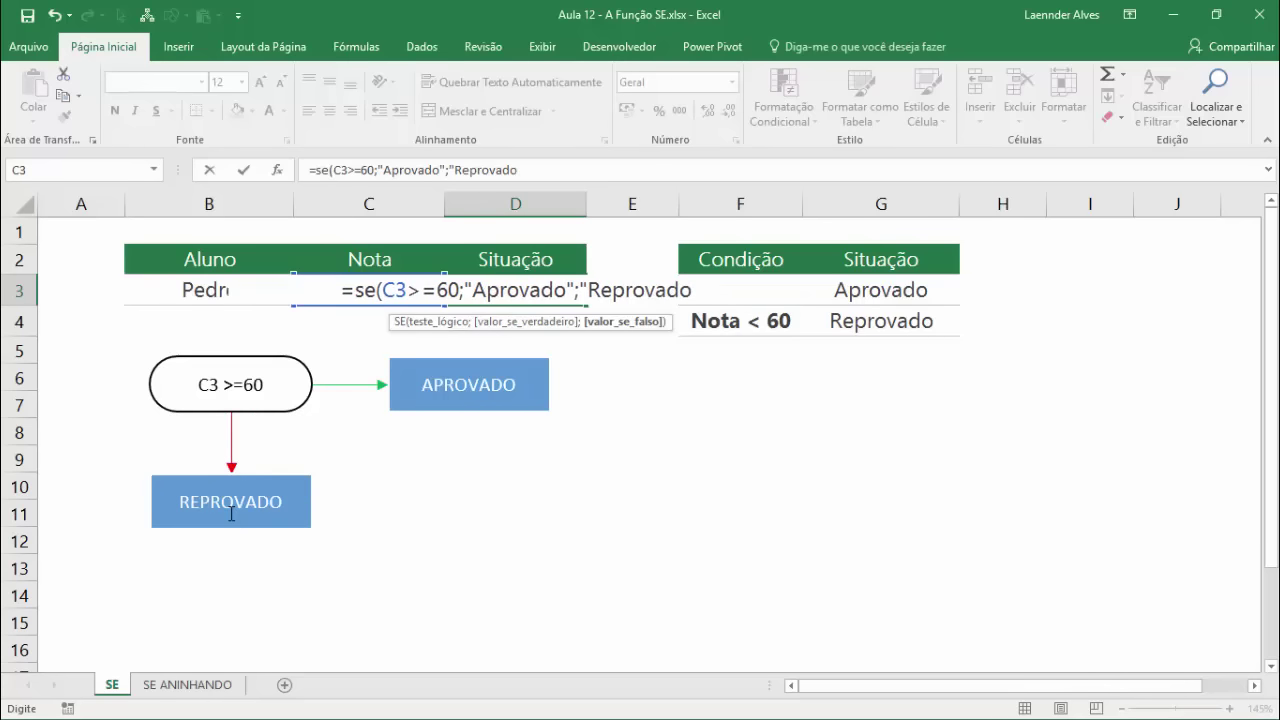
type("\")")
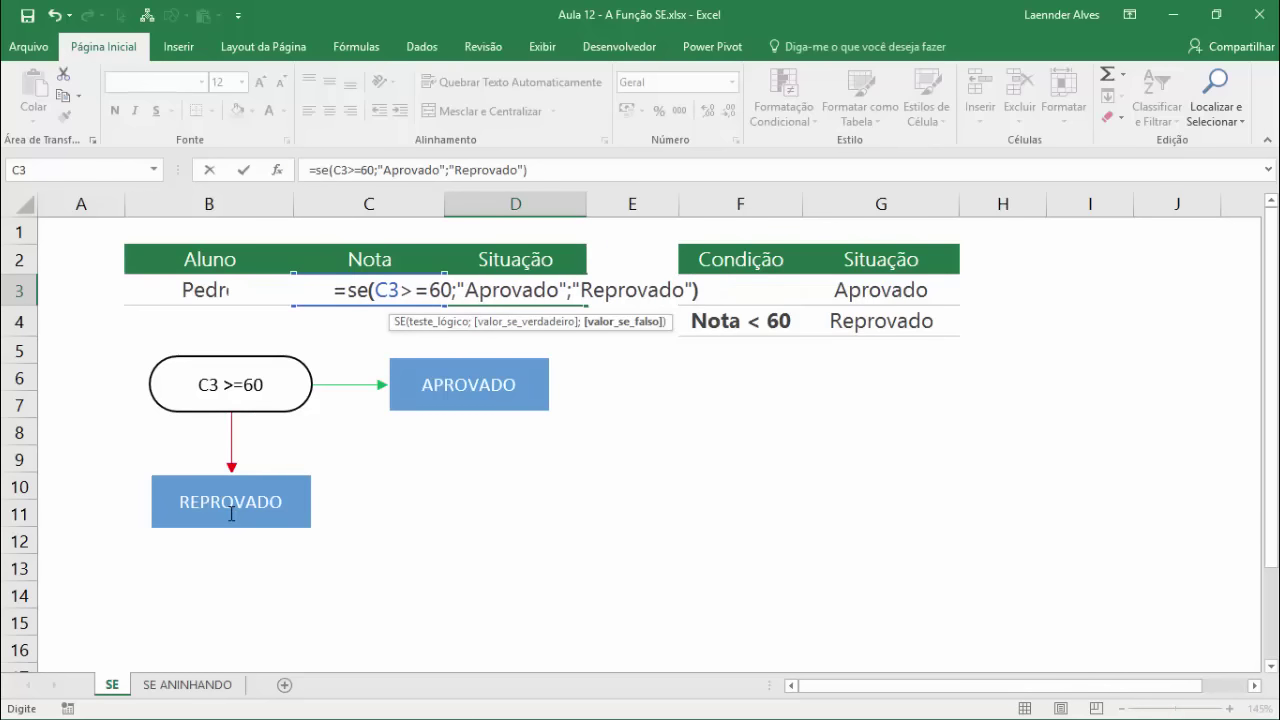
Step: Review the C3>=60 test, Aprovado and Reprovado arguments in the formula tooltip
left_click(403, 291)
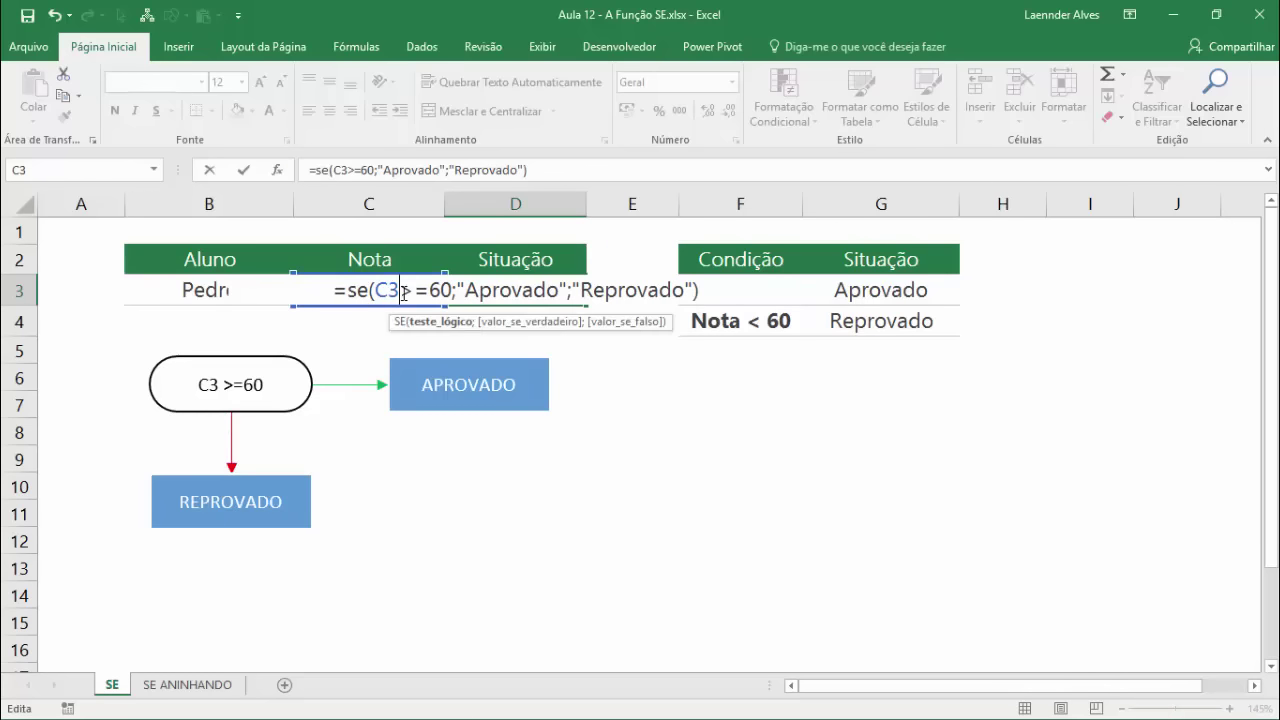
left_click(432, 331)
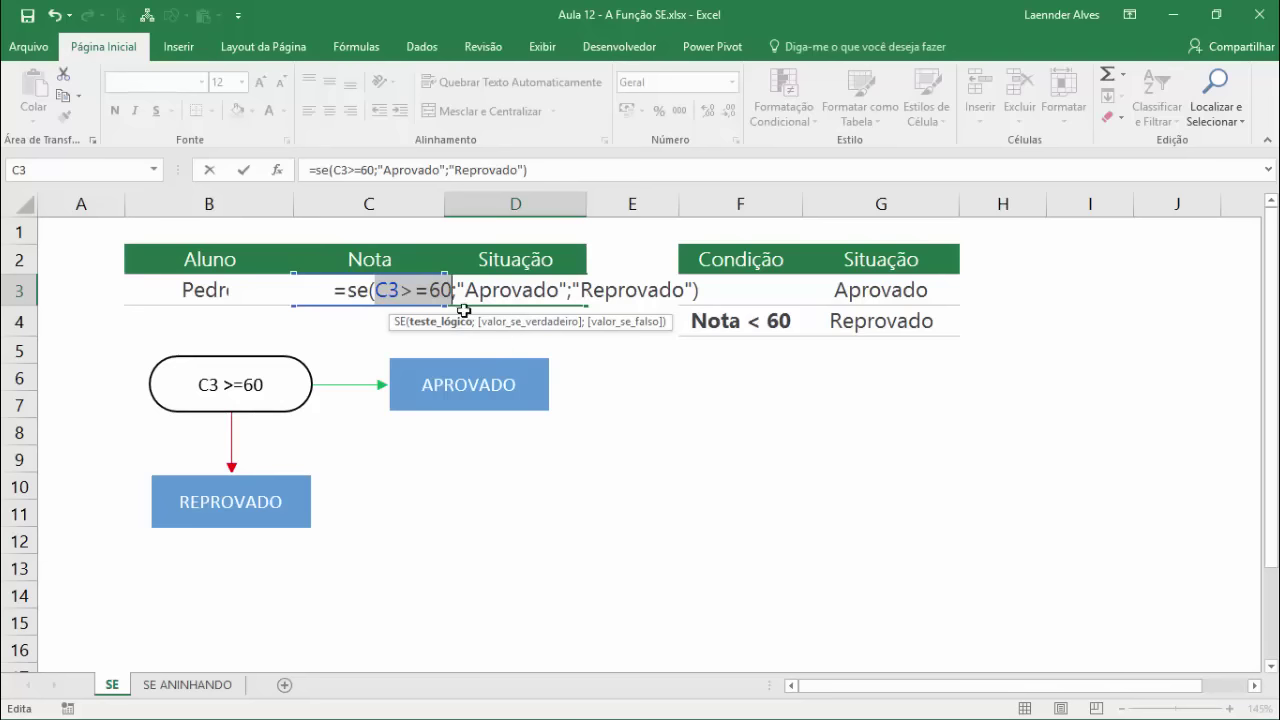
left_click(526, 323)
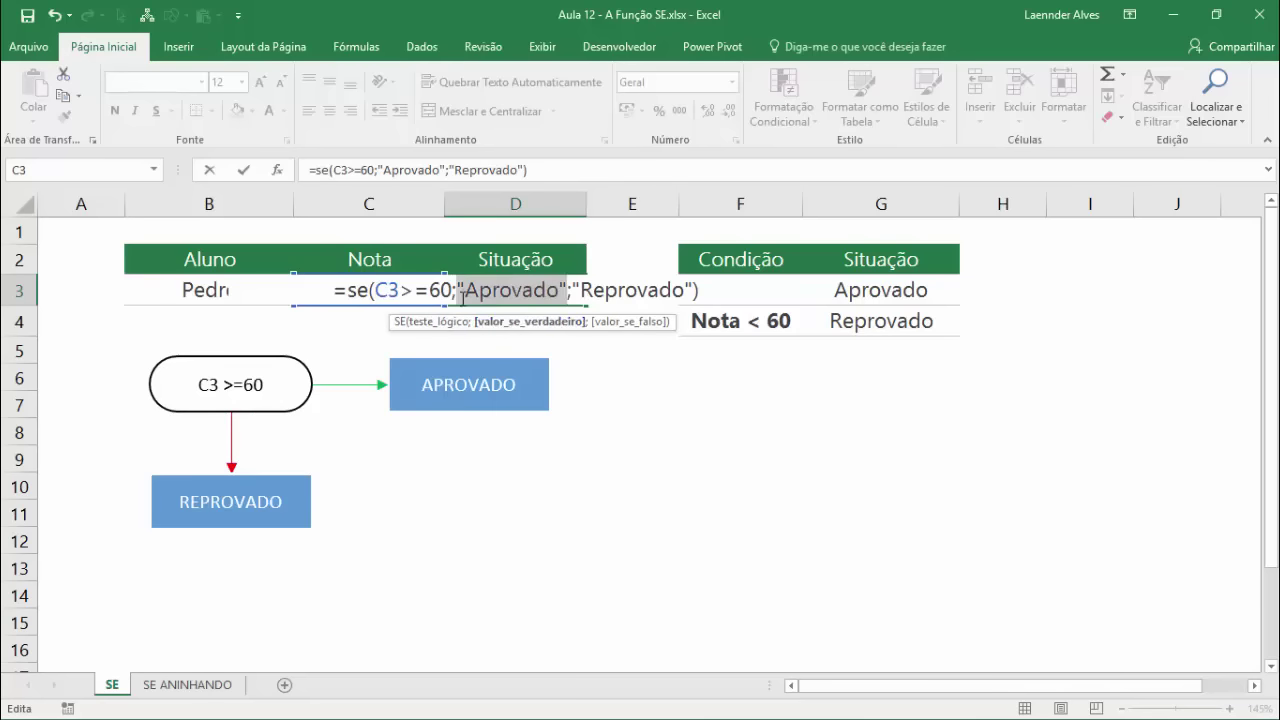
left_click(612, 322)
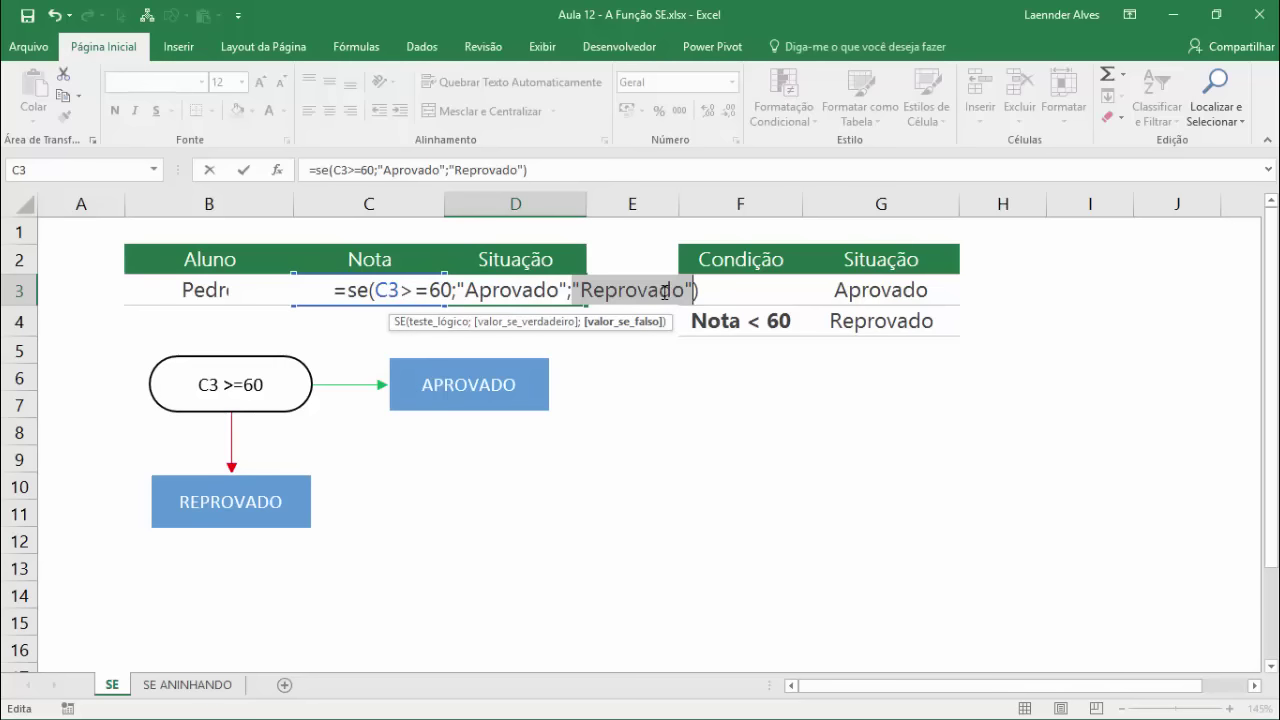
key("Return")
left_click(380, 290)
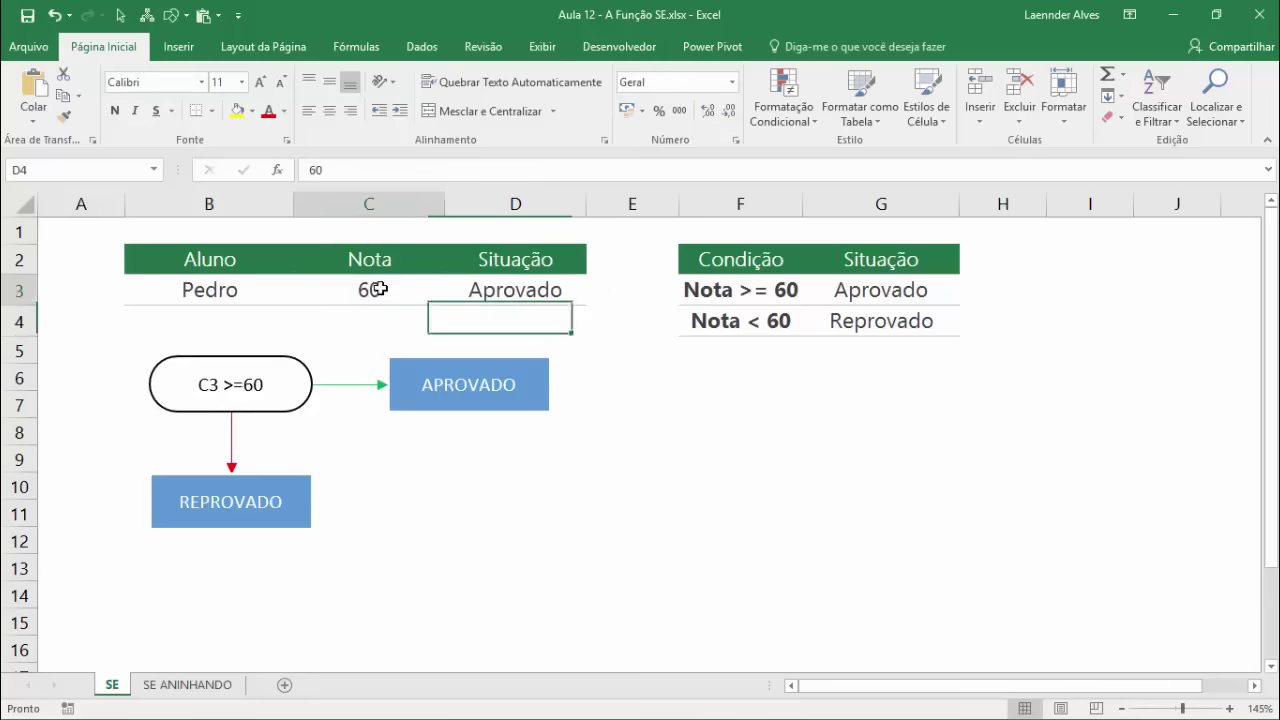
left_click(480, 296)
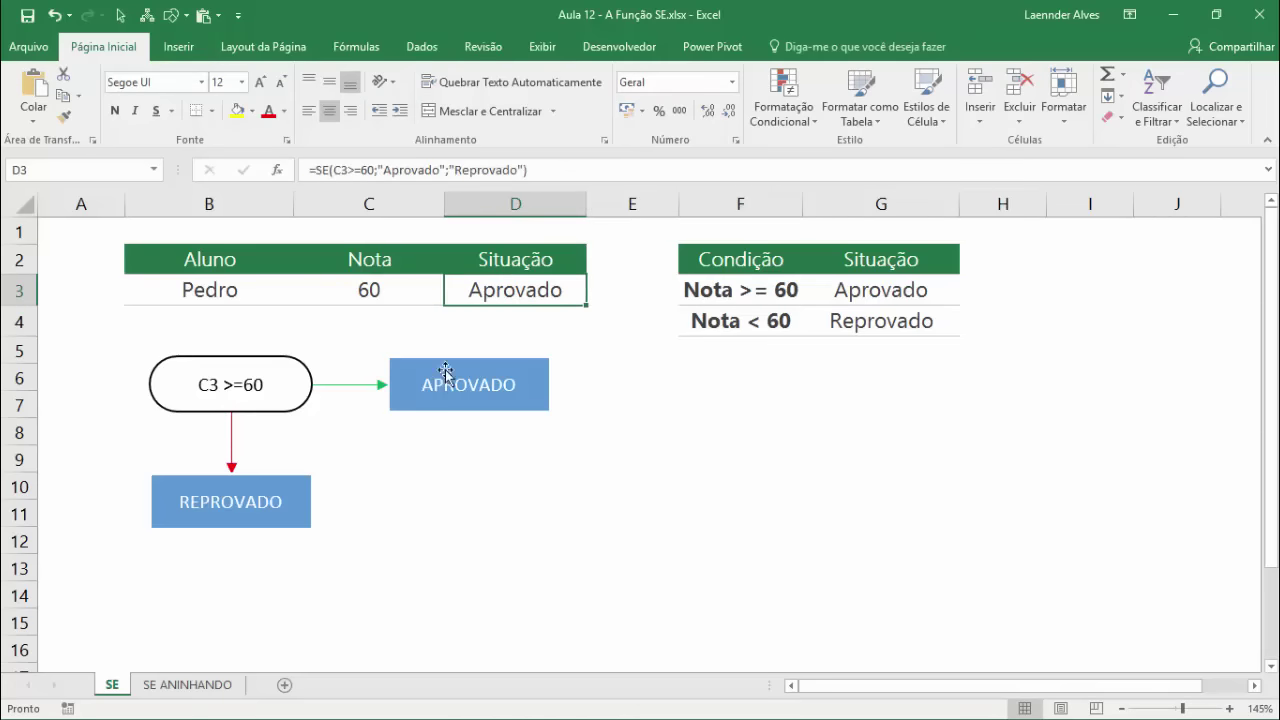
left_click(378, 291)
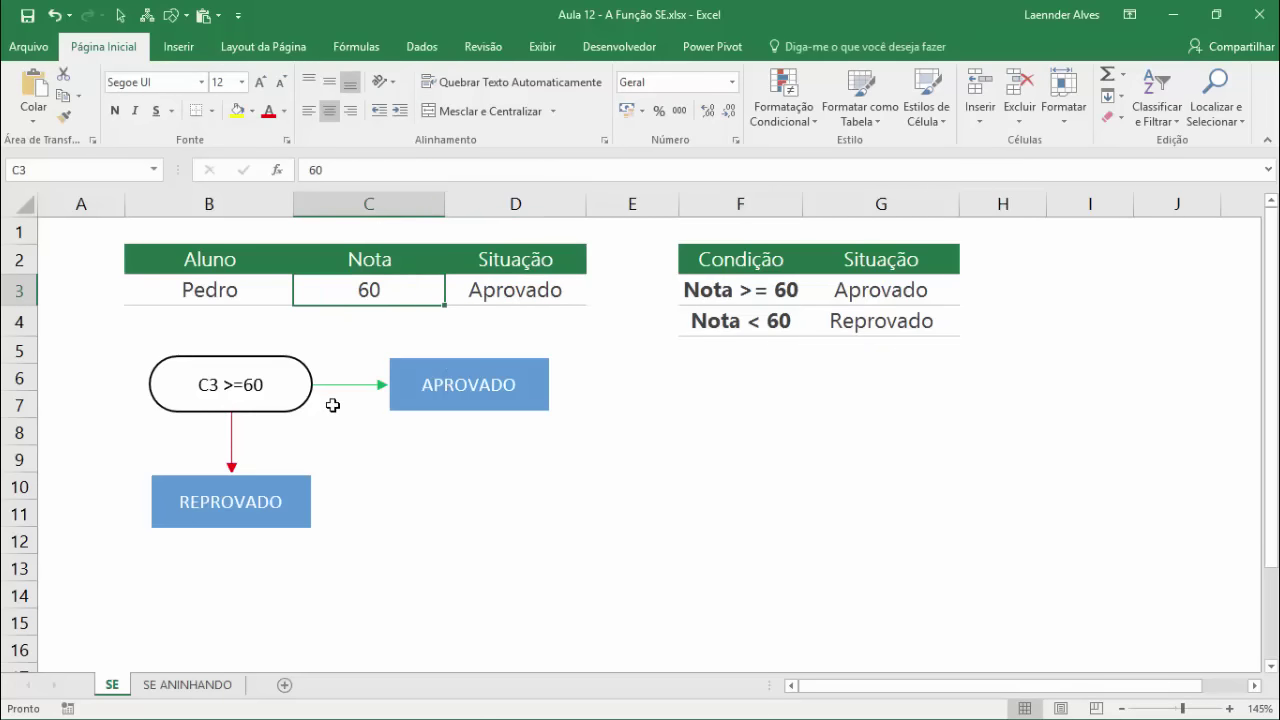
type("50")
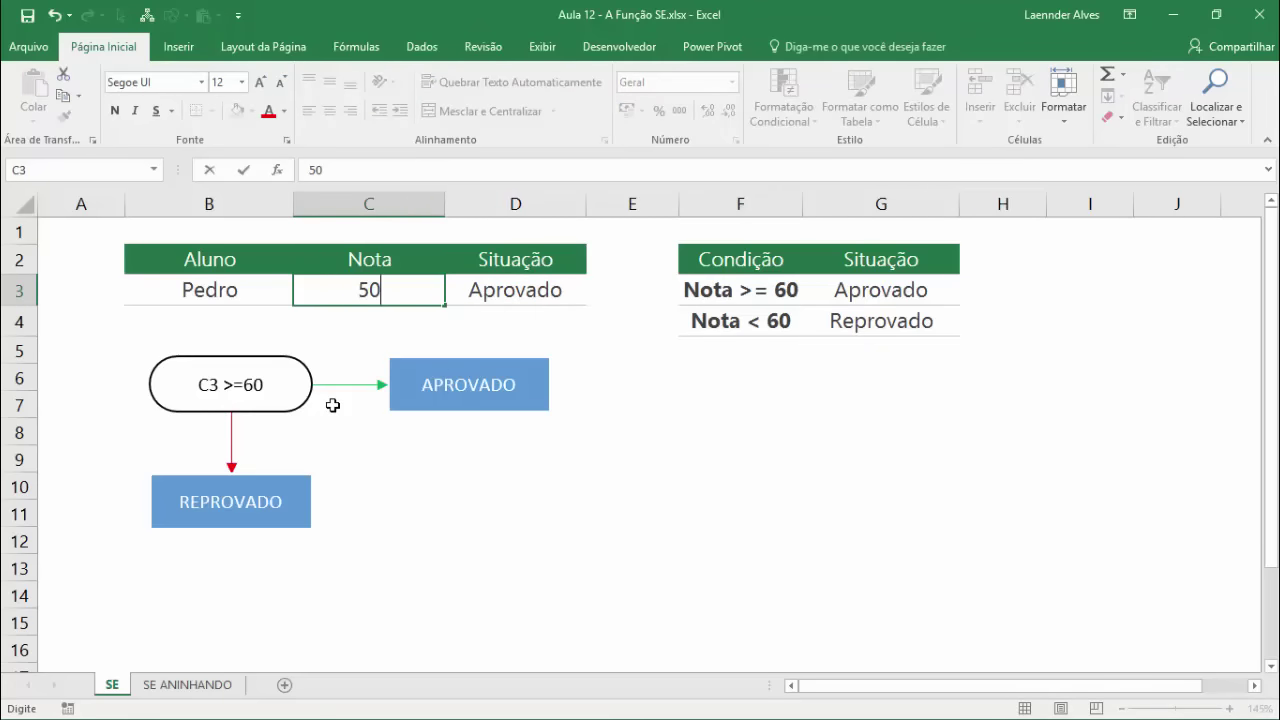
key("Return")
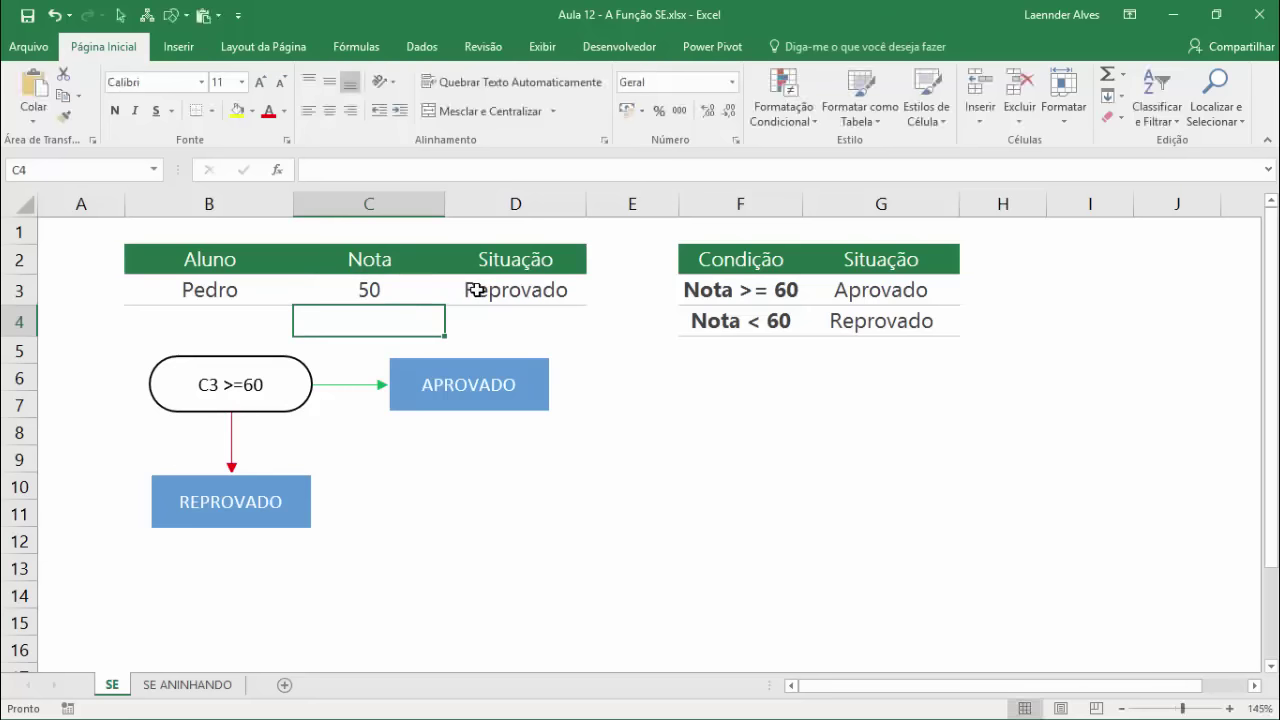
left_click(476, 290)
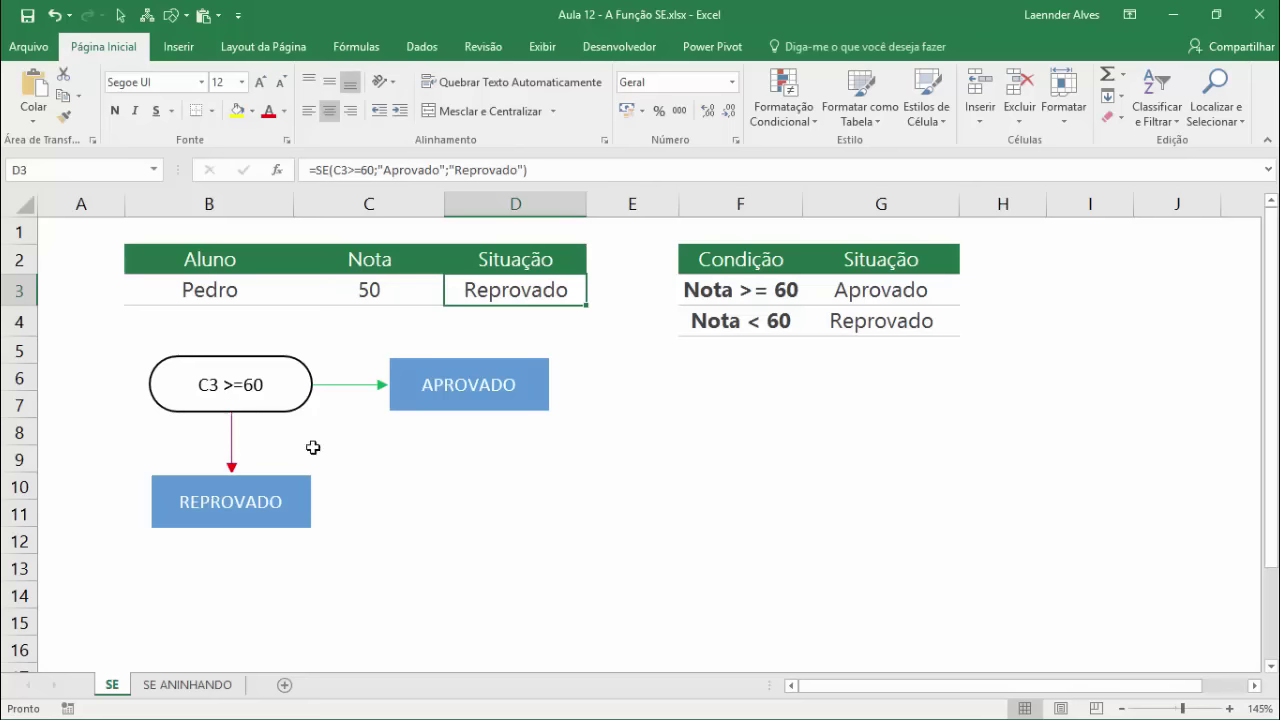
Step: Review D3's C3>=60 test and Reprovado argument, leaving the formula unchanged
double_click(507, 295)
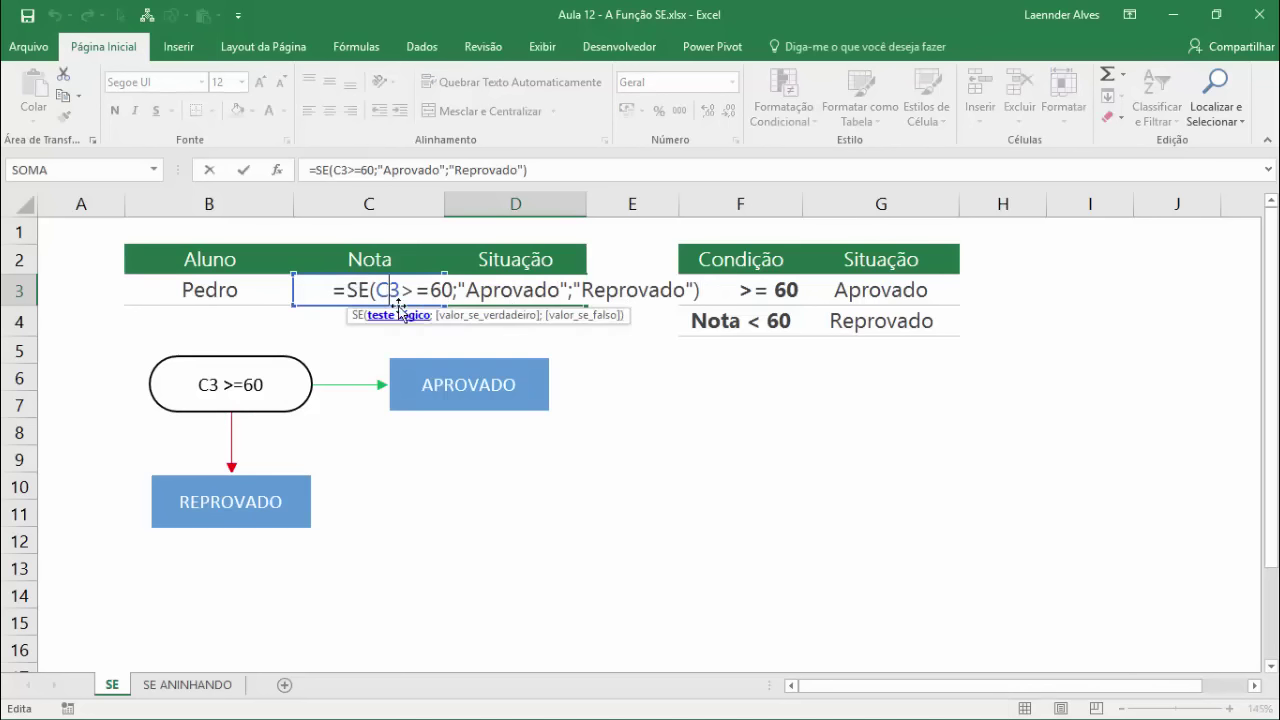
left_click_drag(376, 290, 453, 290)
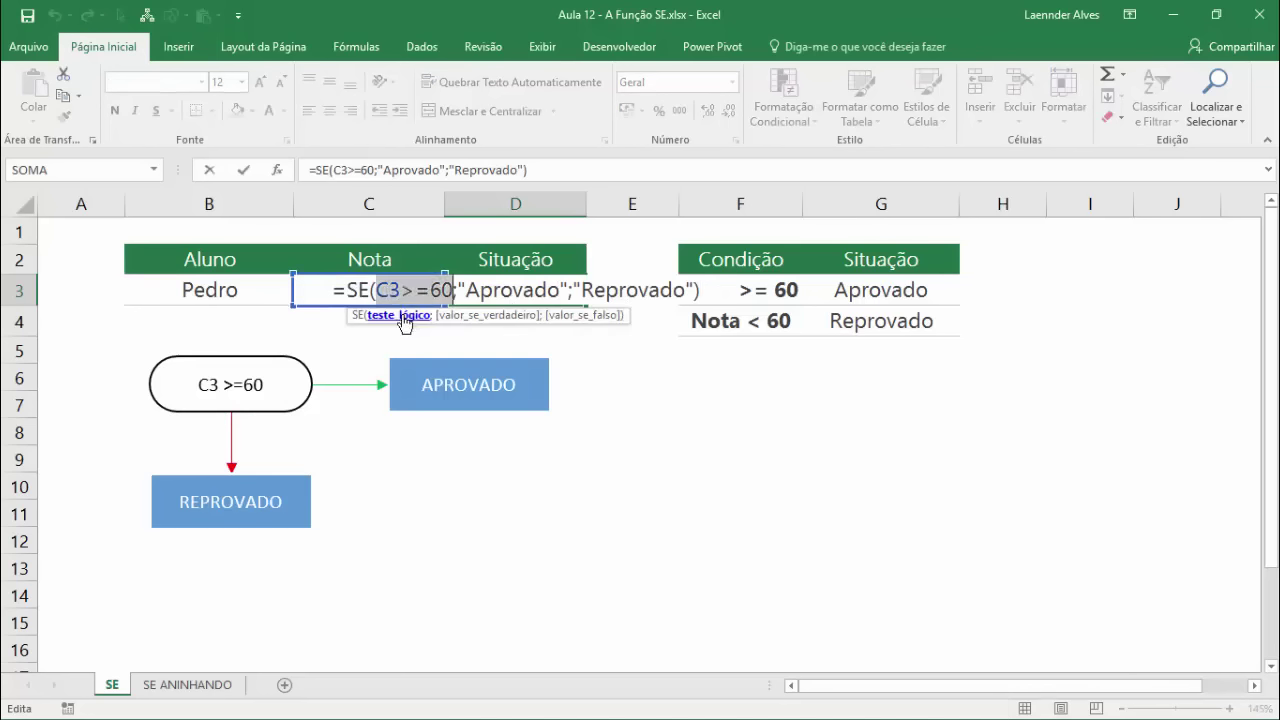
left_click(582, 316)
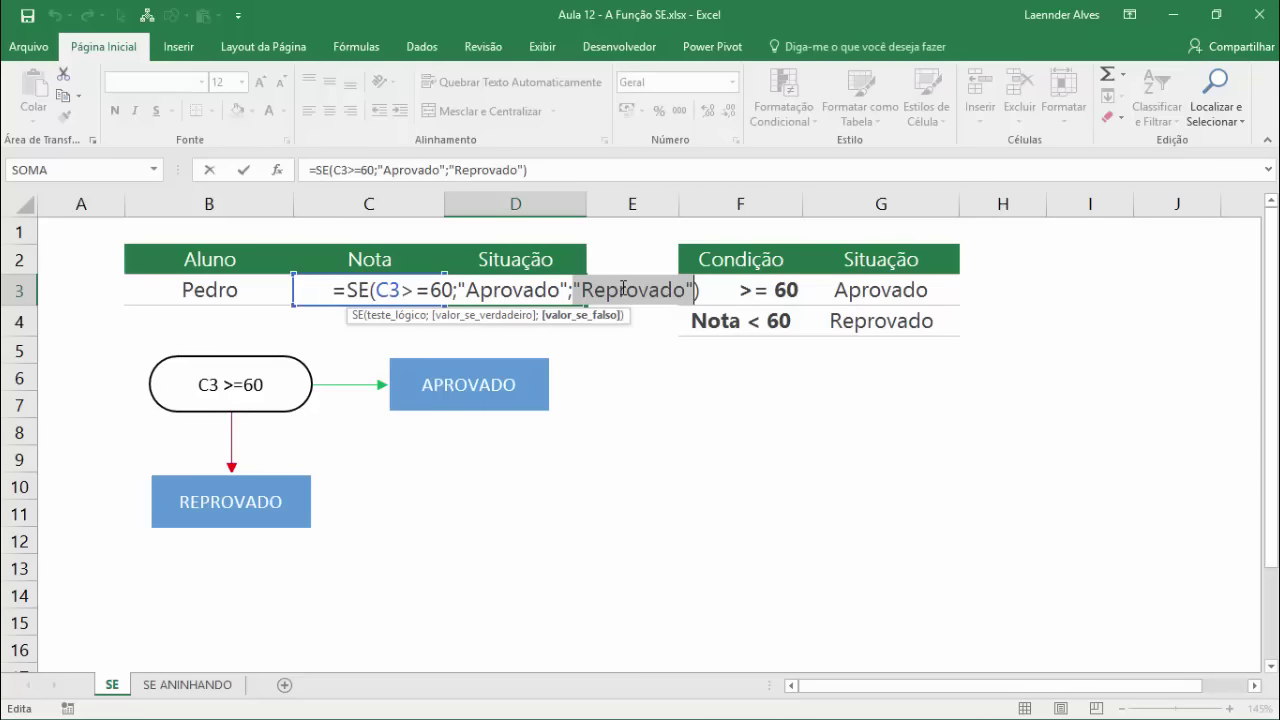
key("Return")
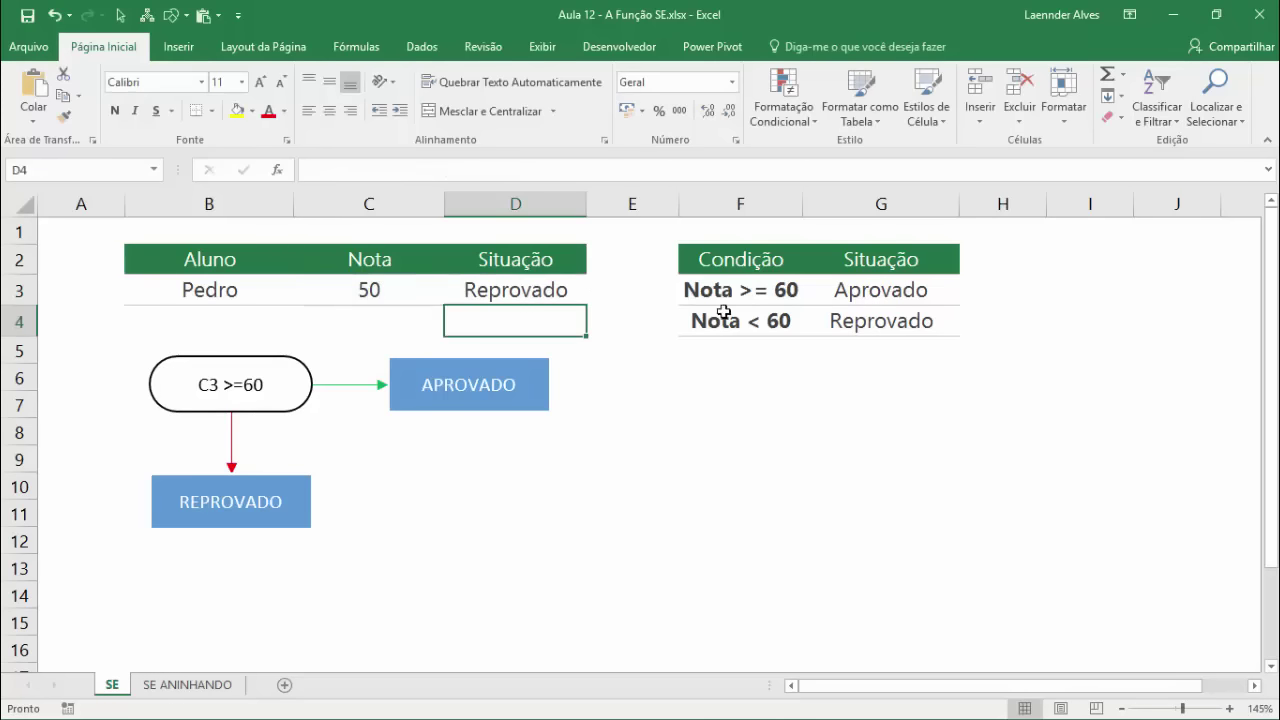
Step: Compare the C3>=60 test with the Nota >= 60 condition, then go to the SE ANINHANDO sheet
left_click(722, 290)
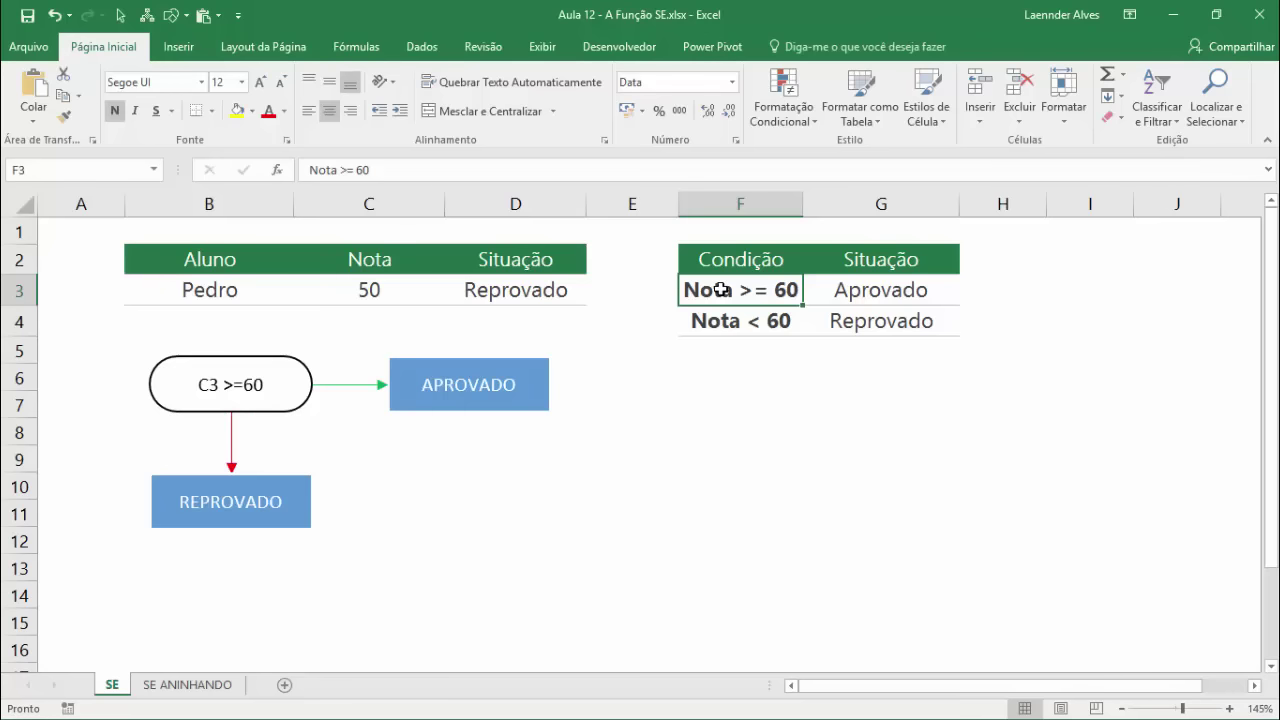
left_click(522, 290)
key("F2")
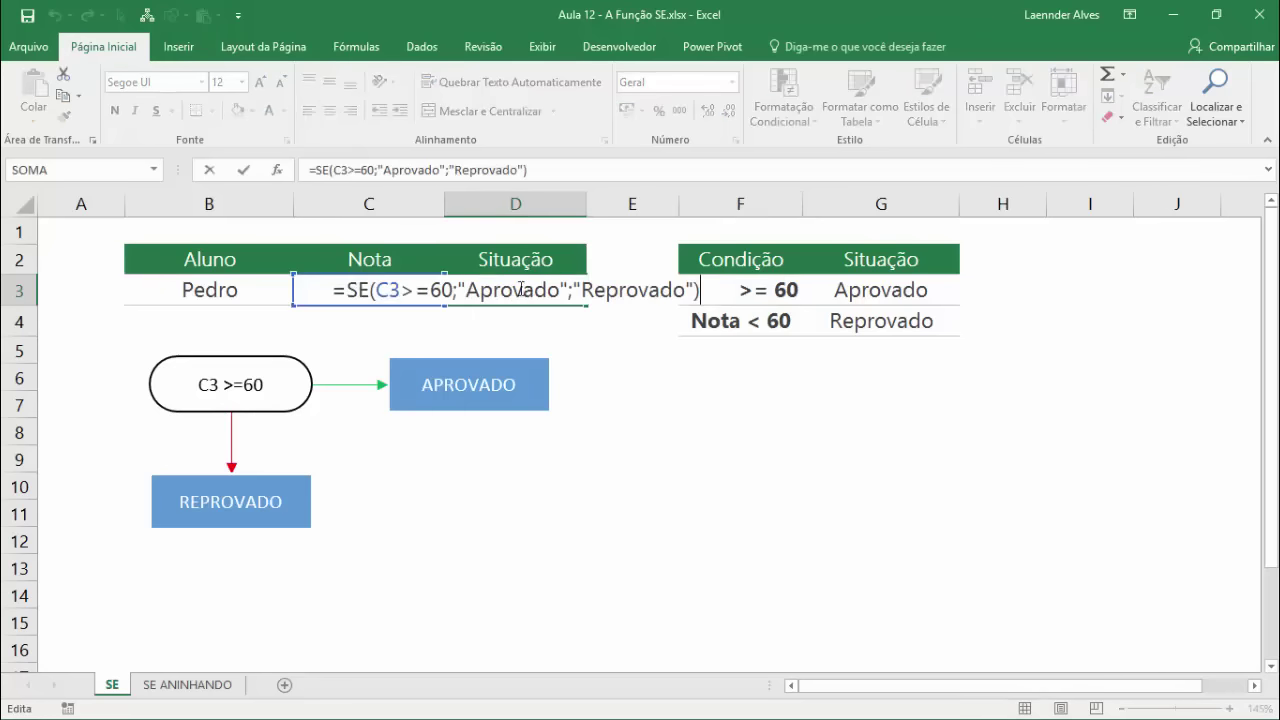
left_click_drag(373, 291, 690, 295)
left_click(765, 293)
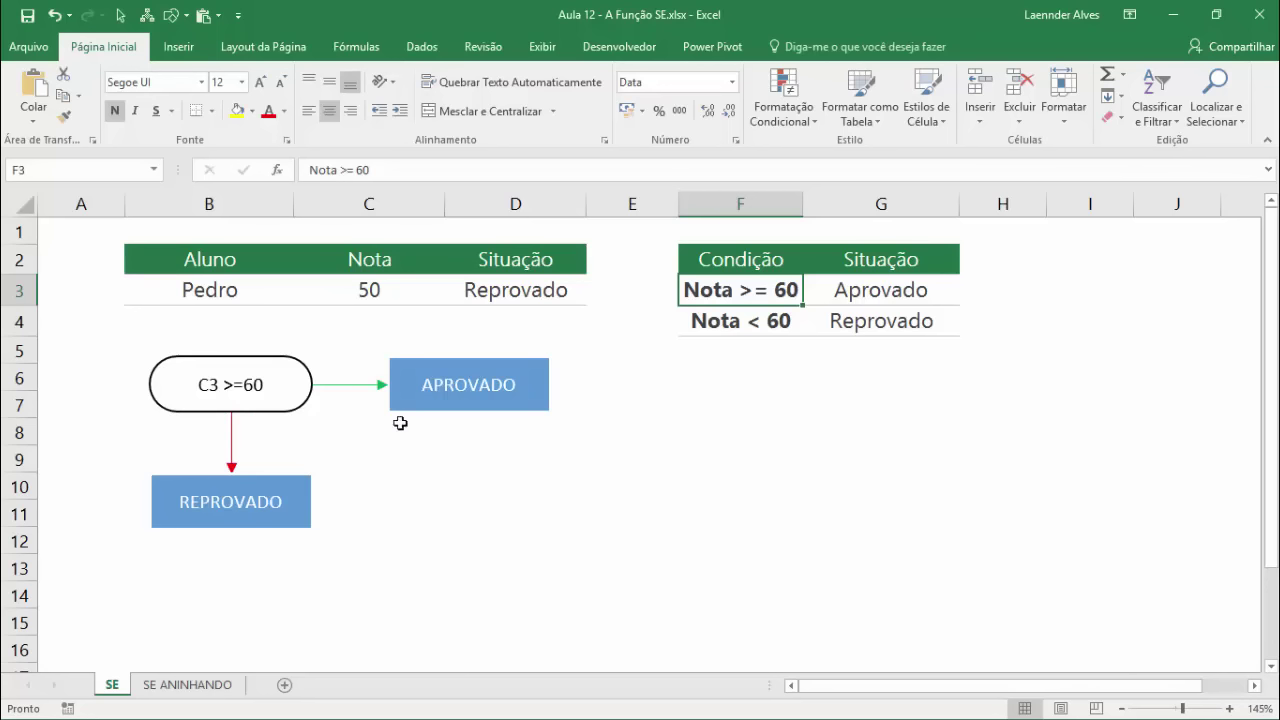
left_click(192, 685)
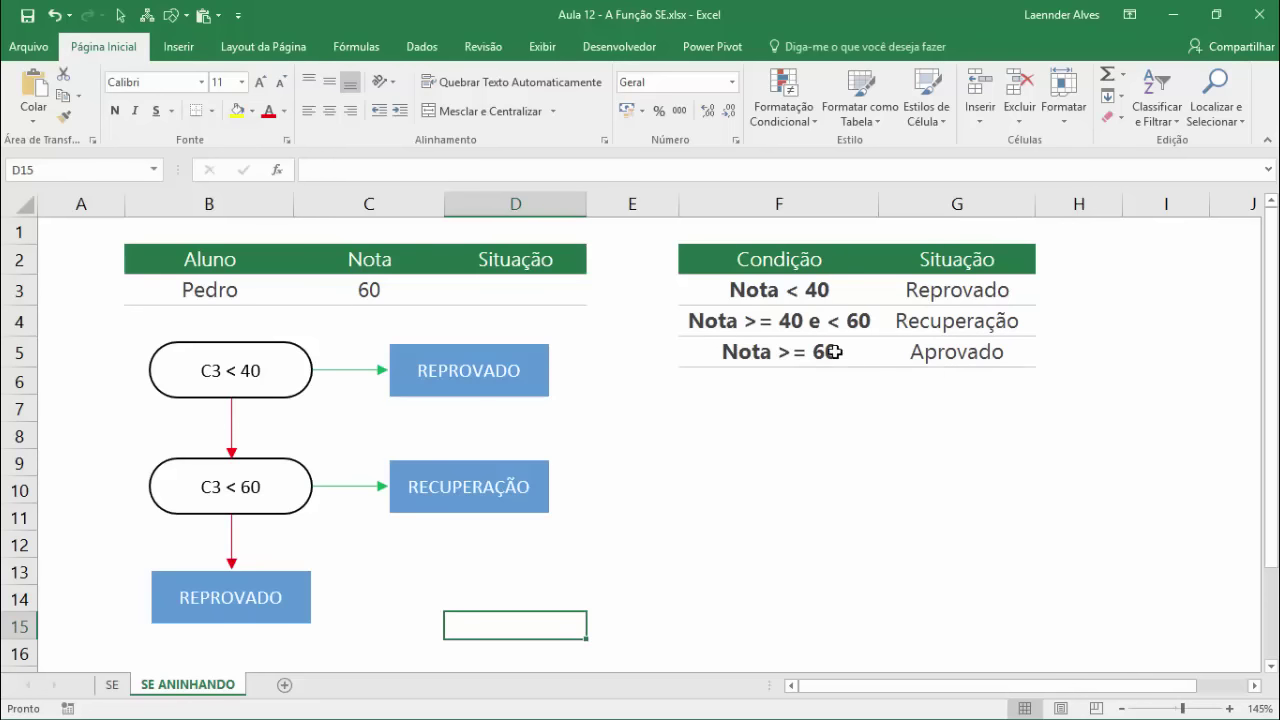
left_click(508, 290)
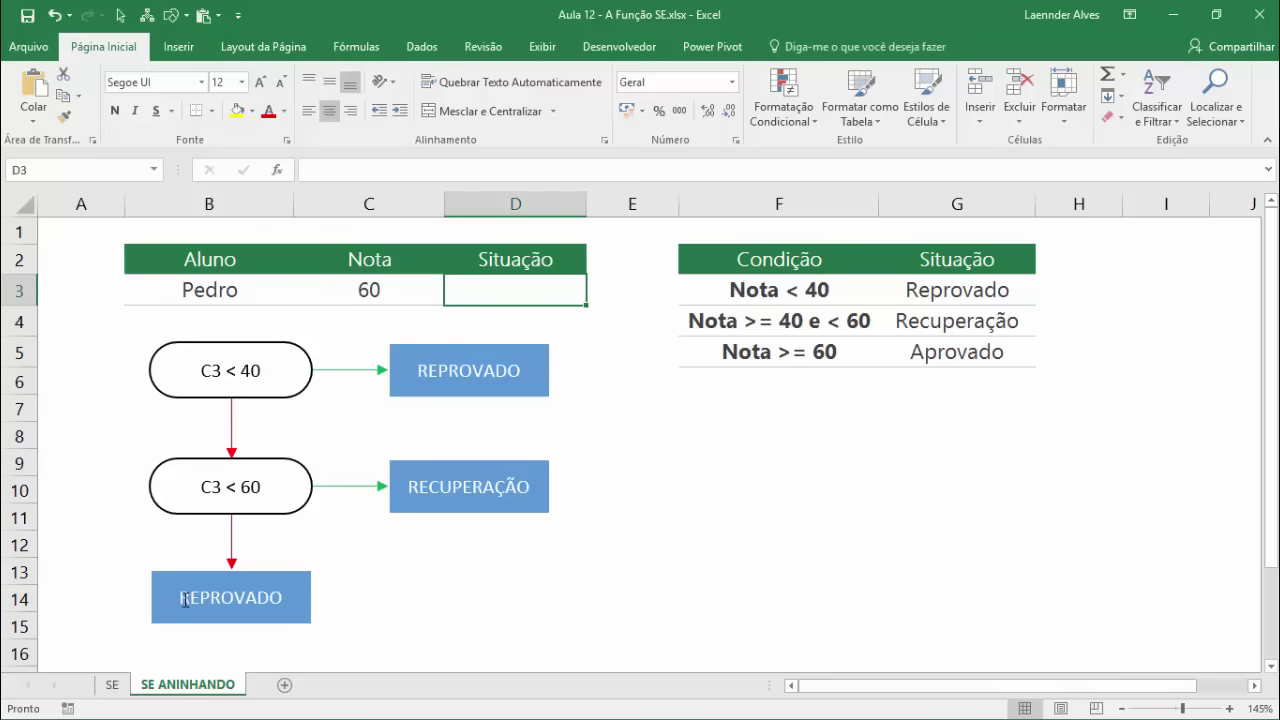
Step: Change the bottom flowchart box label from REPROVADO to APROVADO
left_click_drag(179, 598, 282, 597)
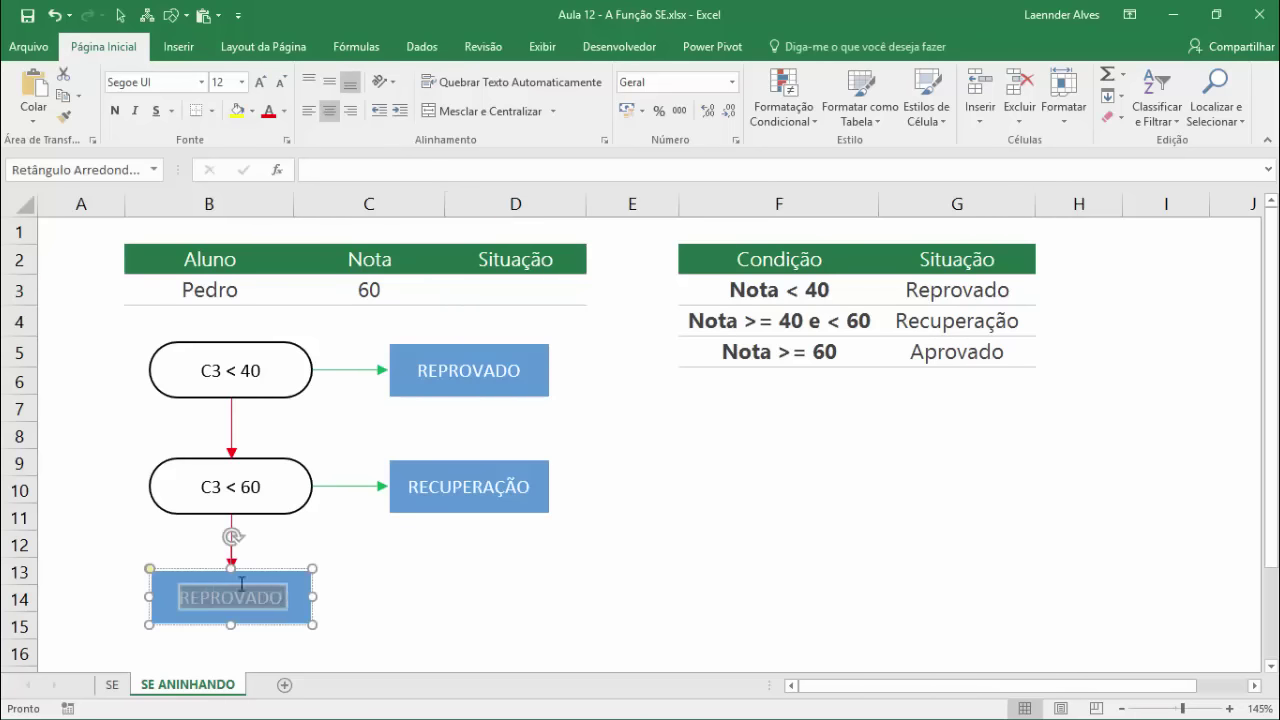
type("ap")
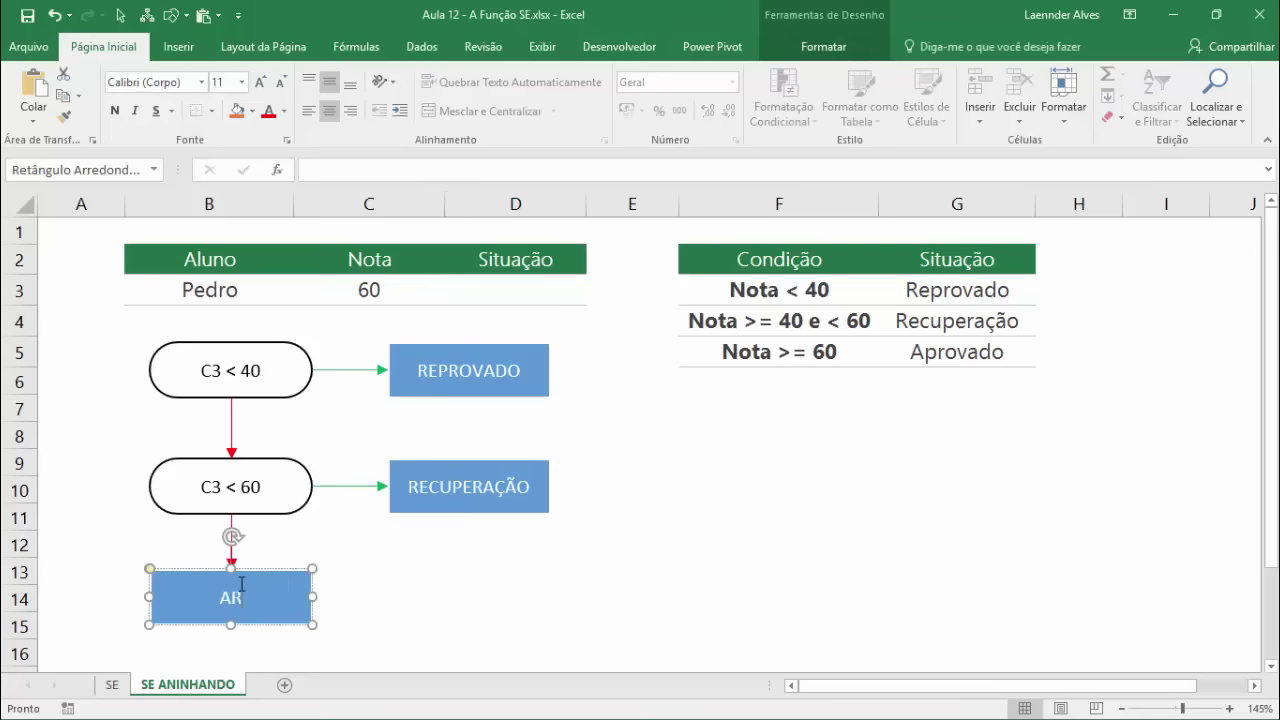
key("BackSpace")
type("PROV")
type("AO")
key("Left")
type("D")
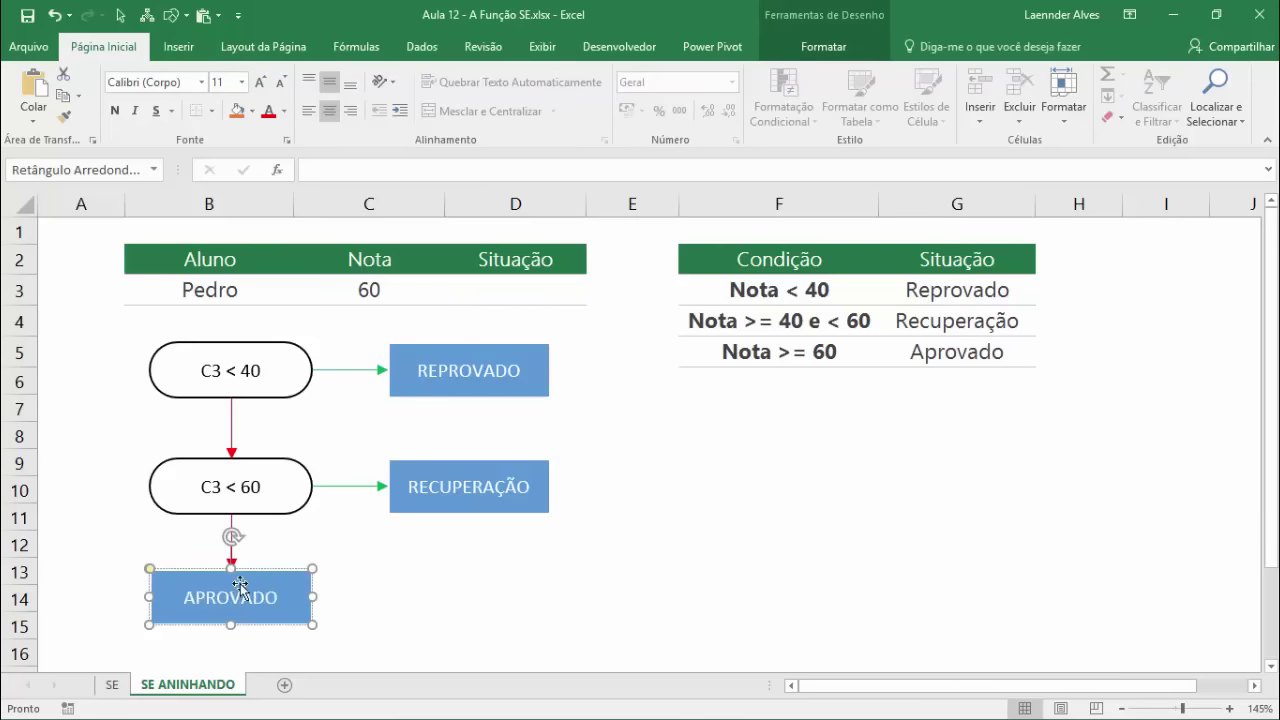
left_click(400, 594)
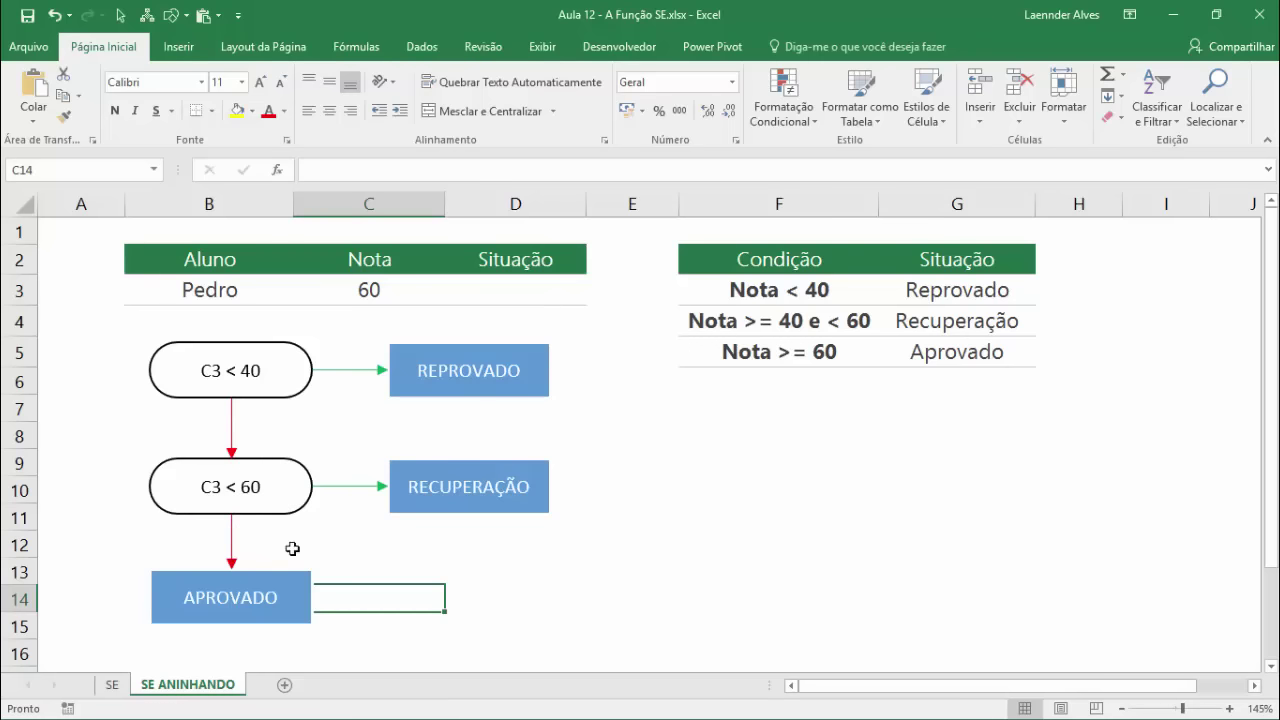
Step: Start D3's formula on SE ANINHANDO as =SE(C3<40;"Reprovado";
left_click(505, 292)
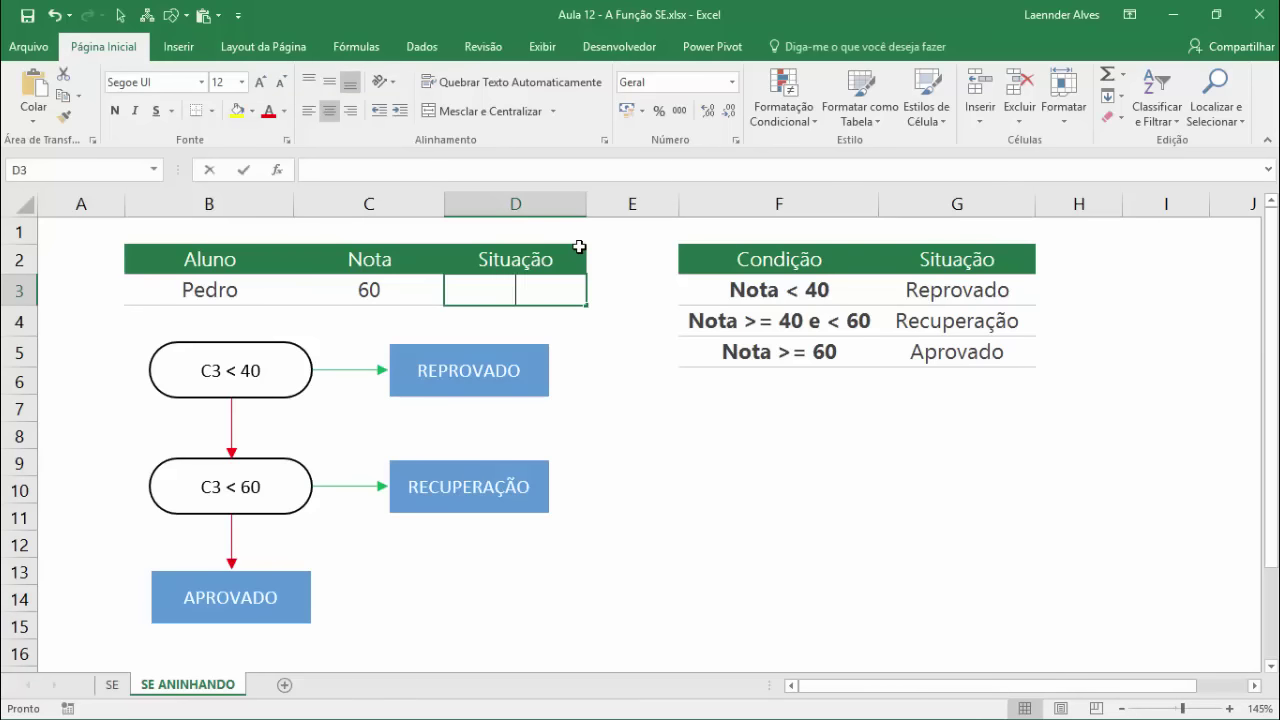
type("=SE(")
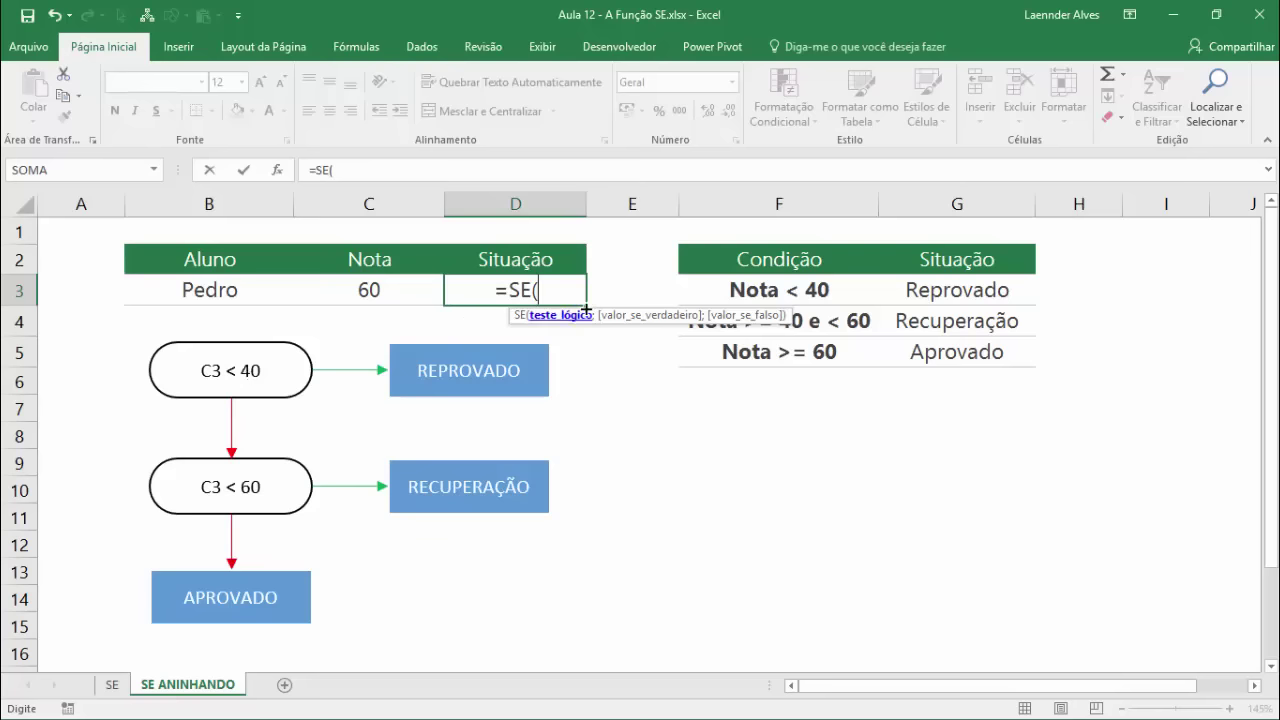
type("C3")
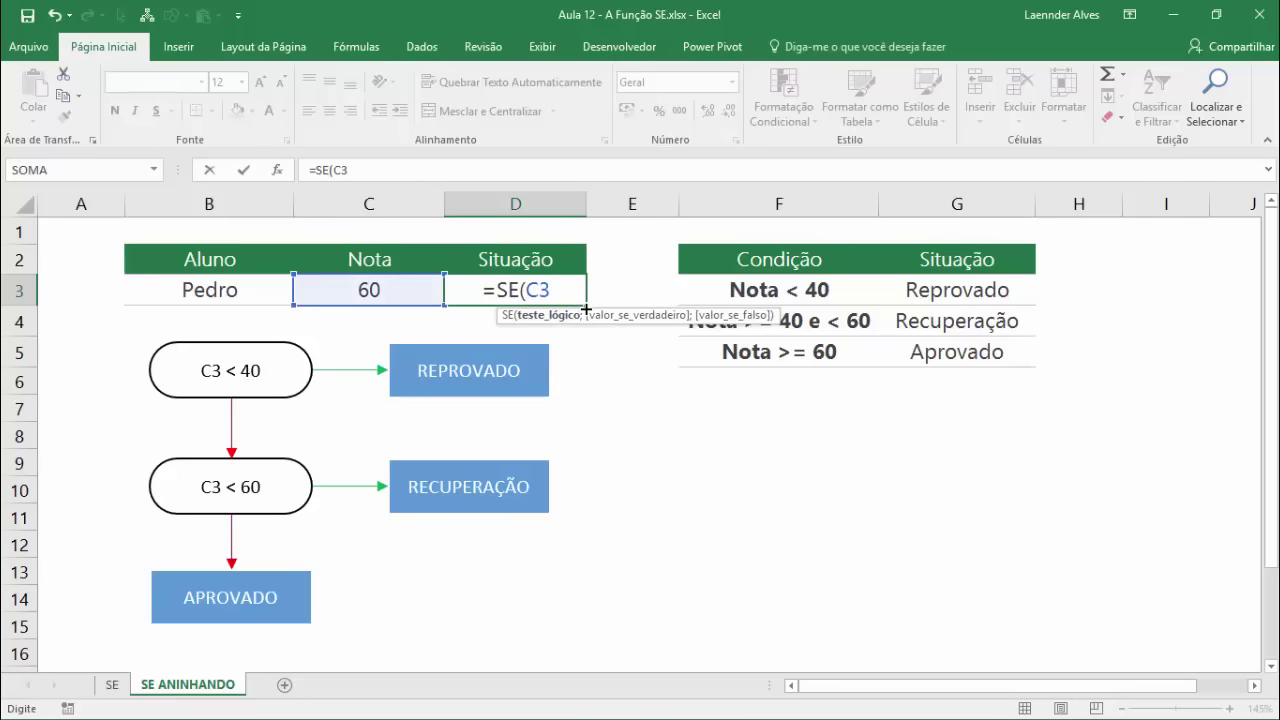
type("<40")
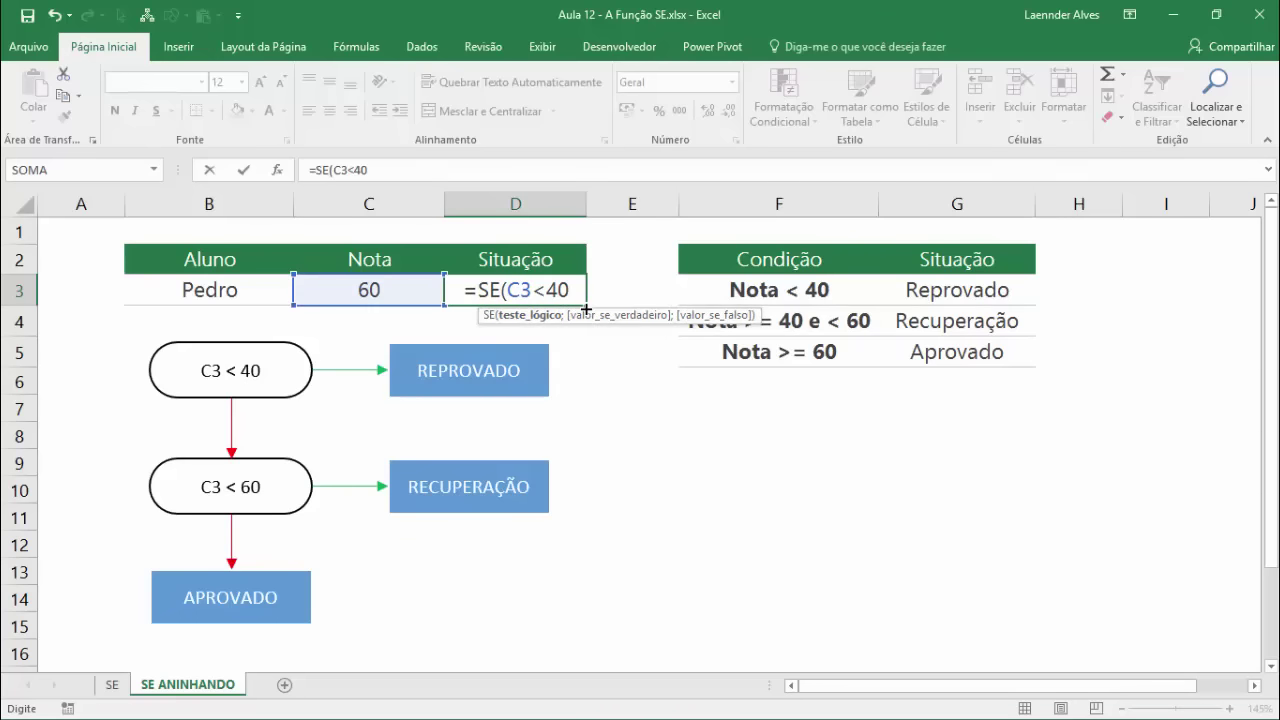
type(";")
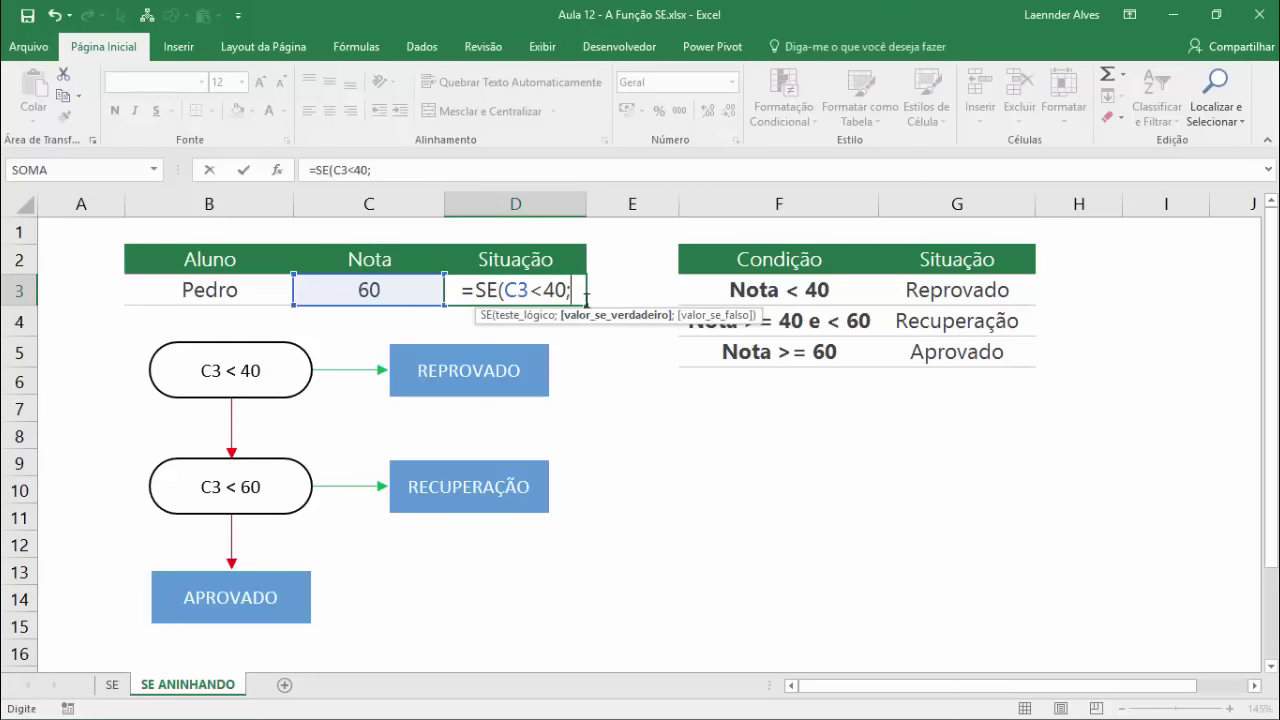
type("\"")
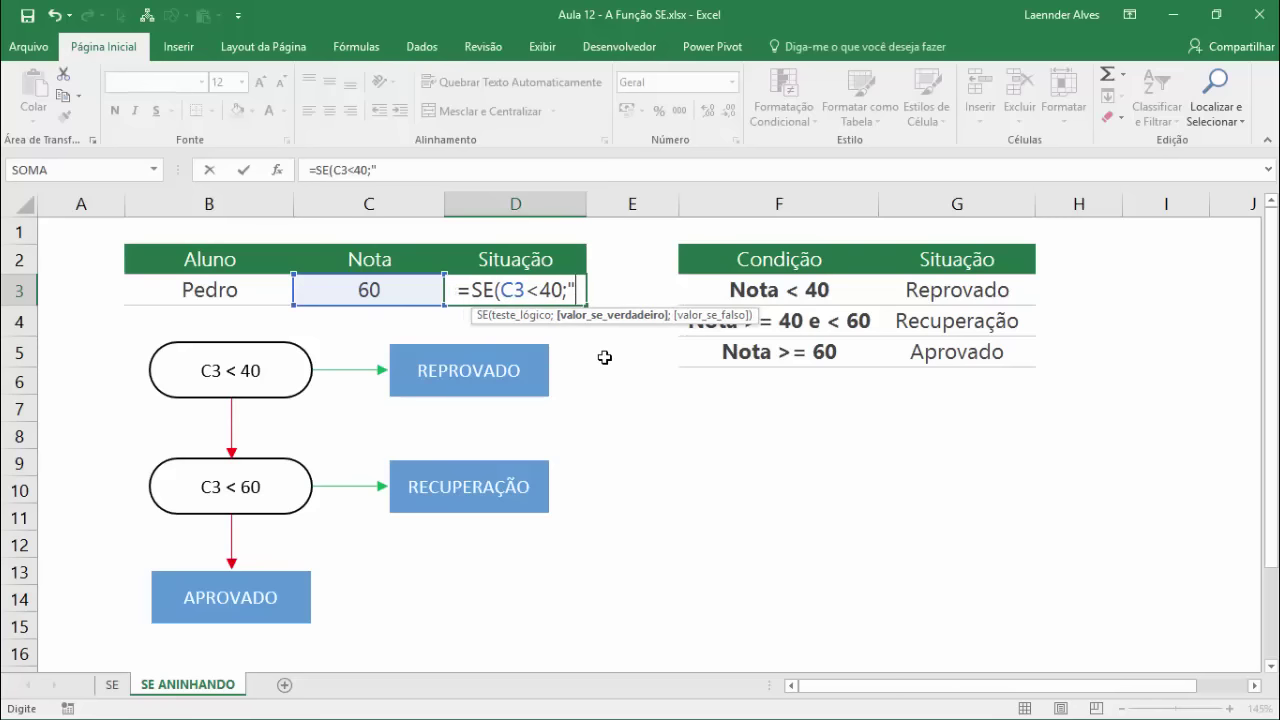
type("Reprova")
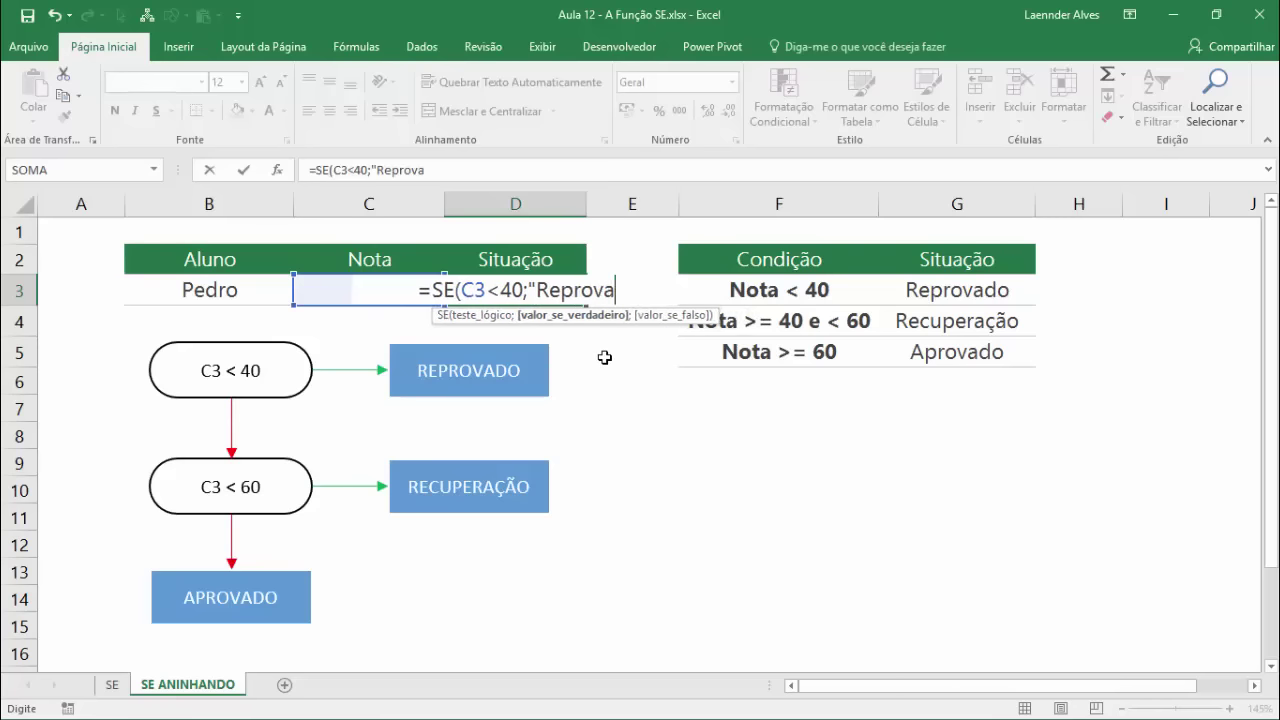
type("do\"")
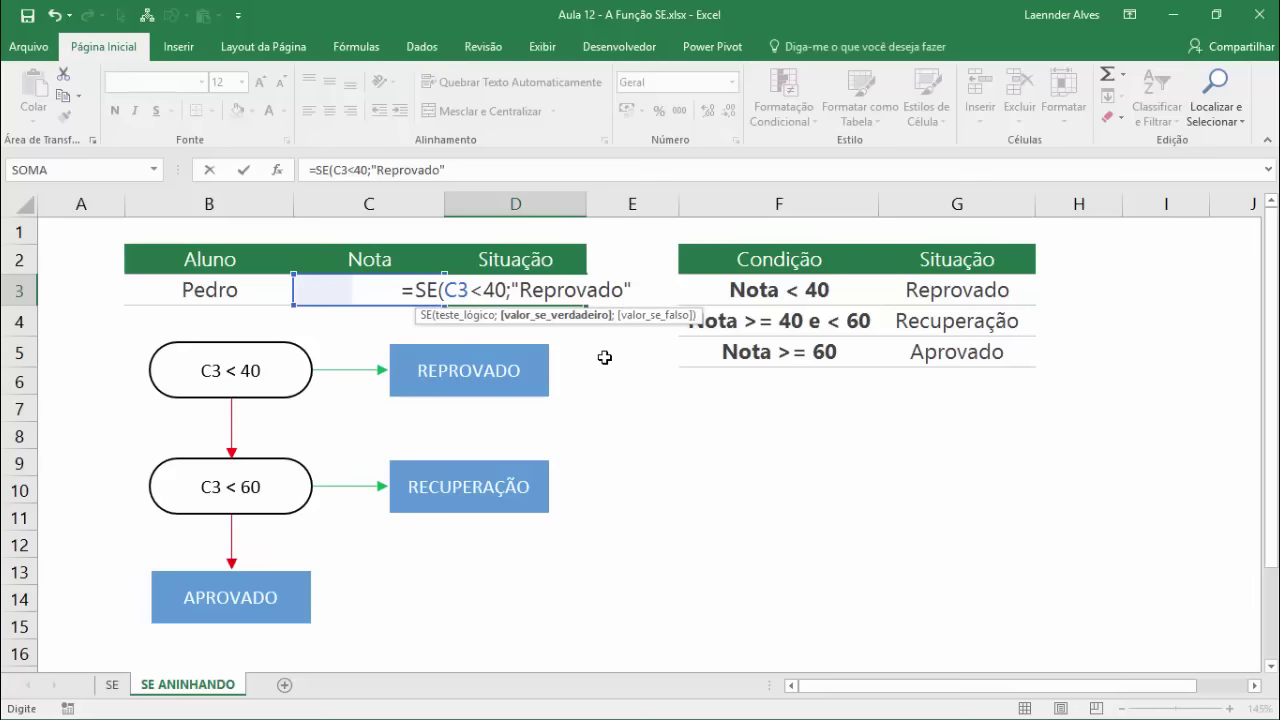
type(";")
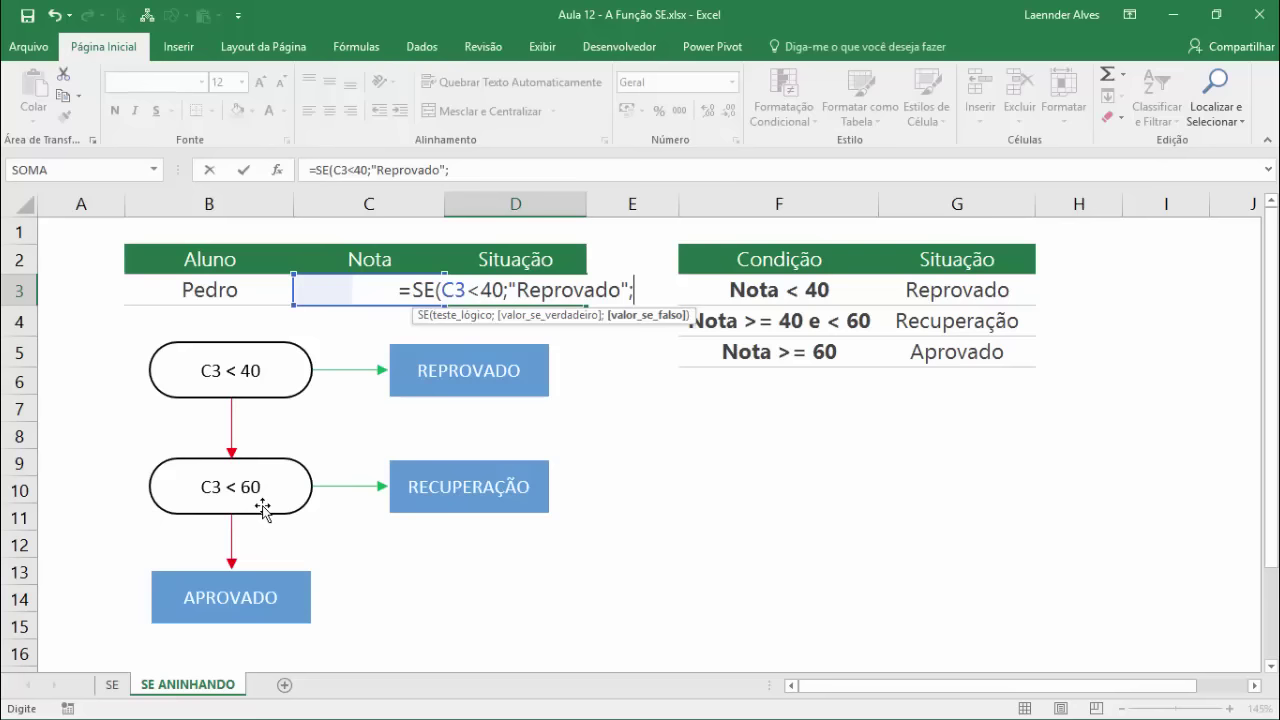
Step: Add the nested SE(C3<60;"Recuperação"; as the outer SE's false argument
type("S")
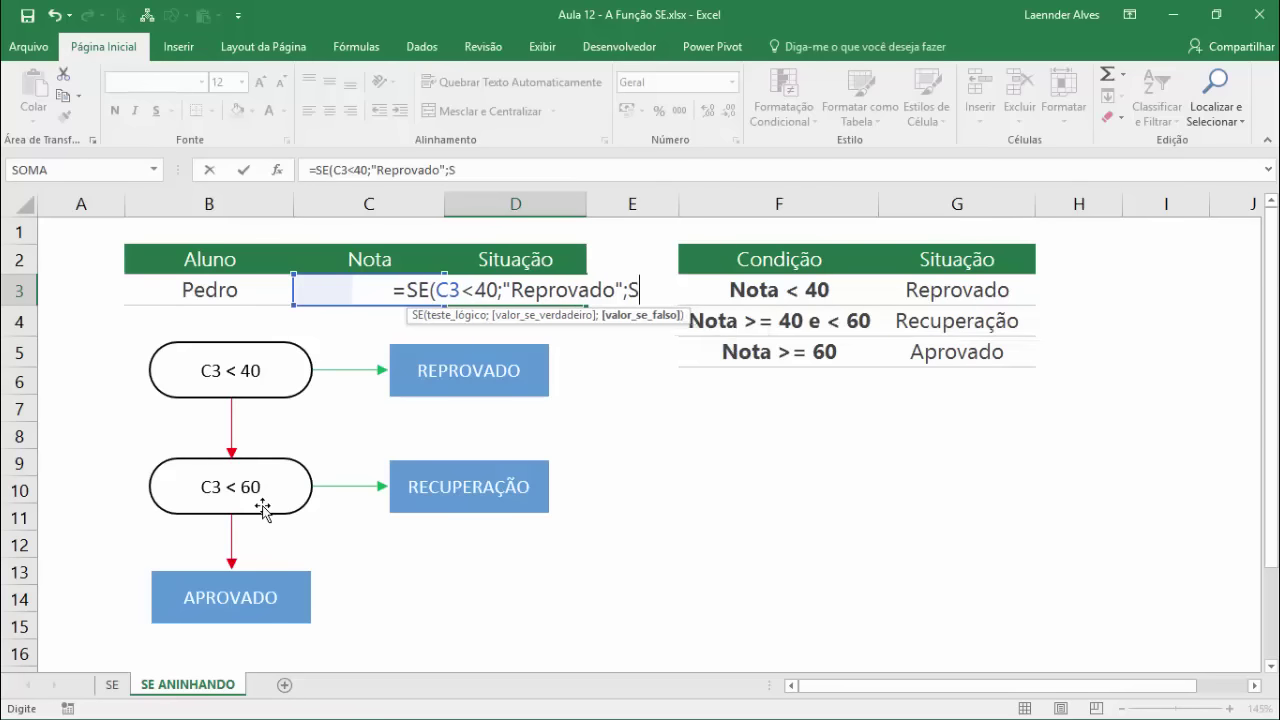
type("E(")
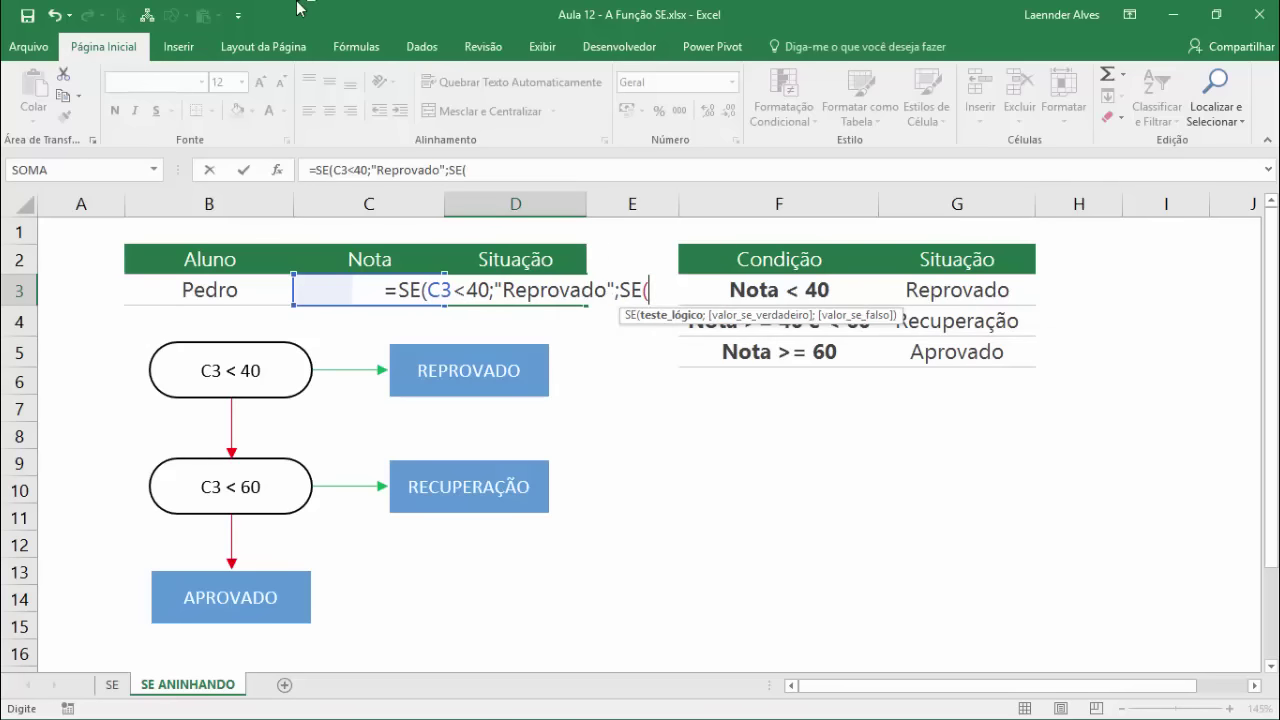
type("C3<")
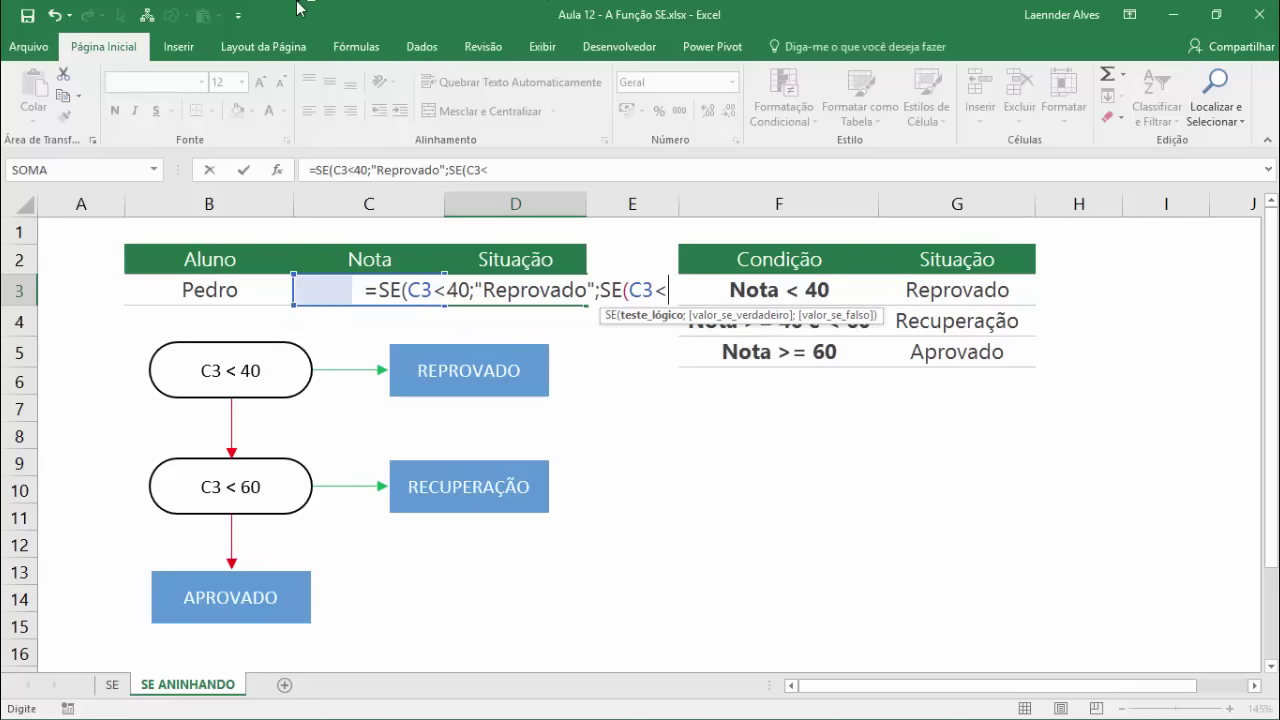
type("60;")
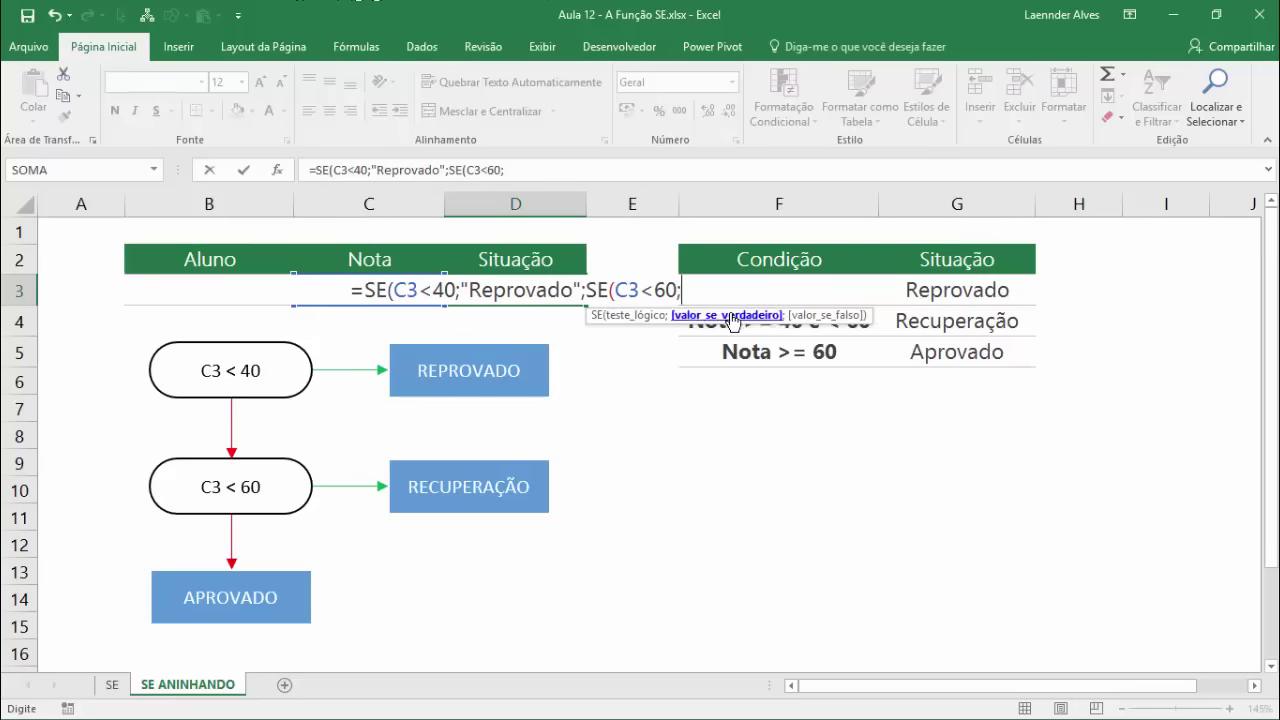
left_click(636, 316)
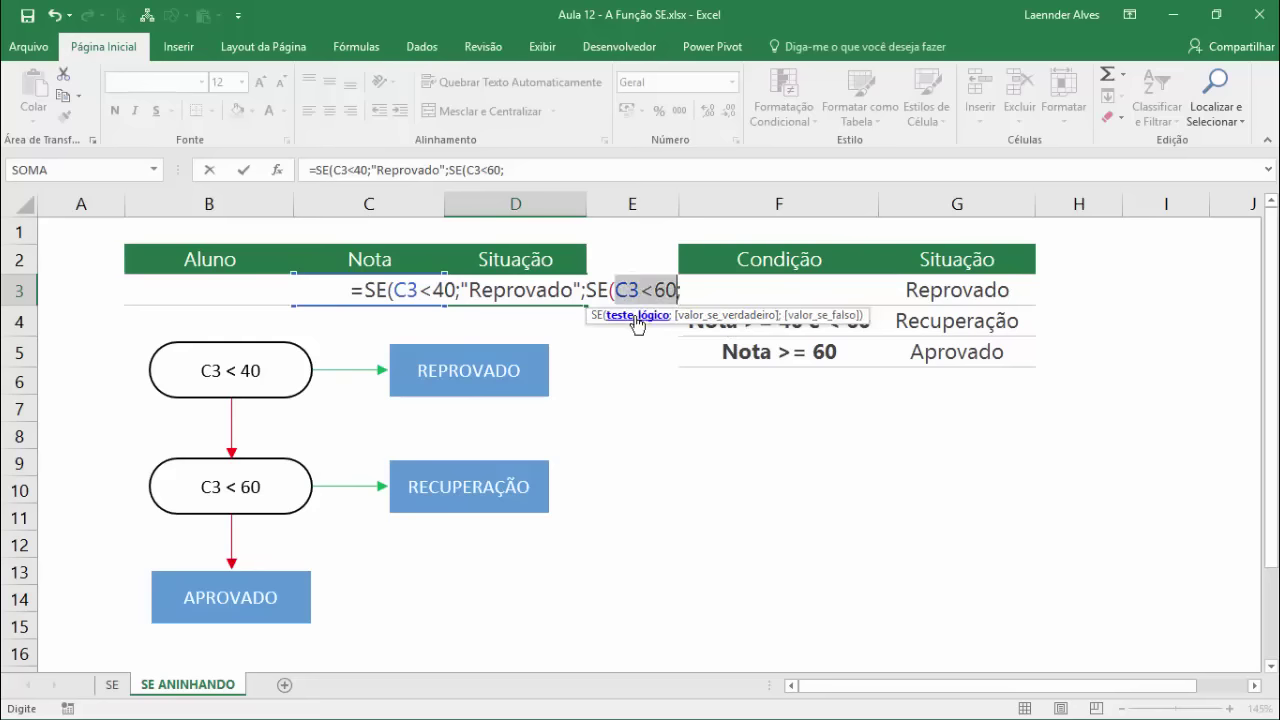
left_click(696, 292)
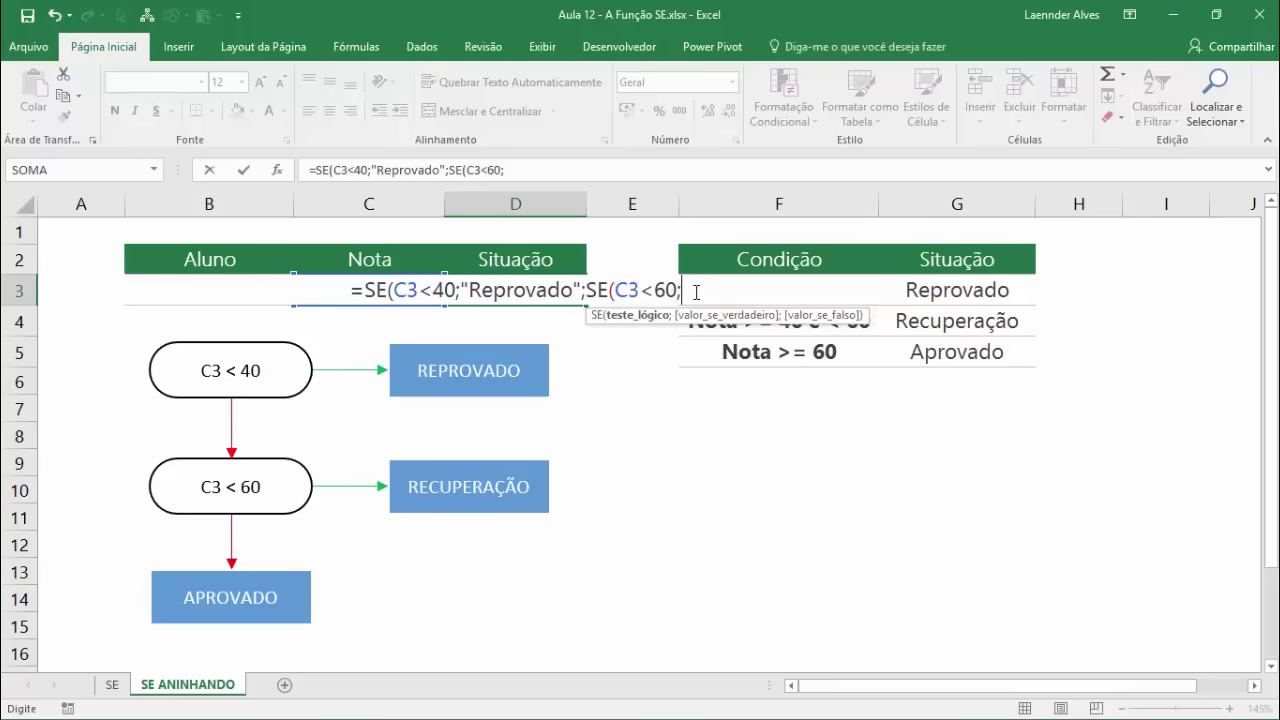
left_click(679, 289)
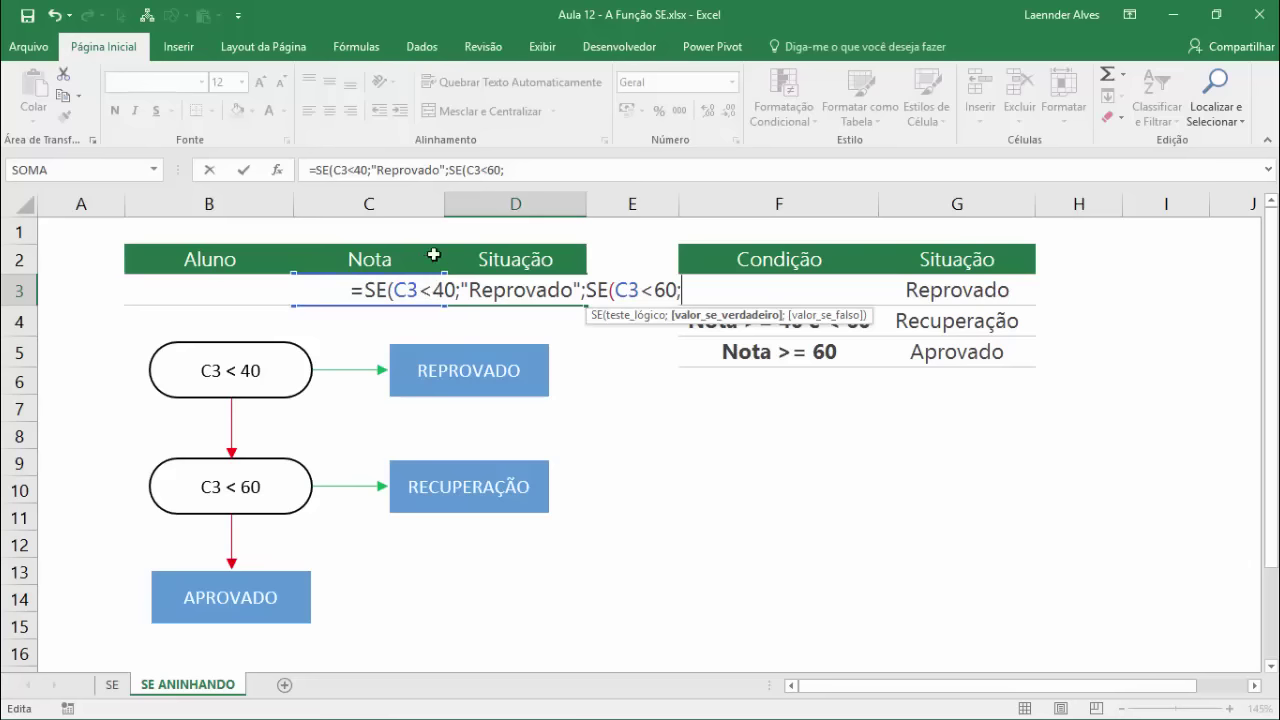
type("\"")
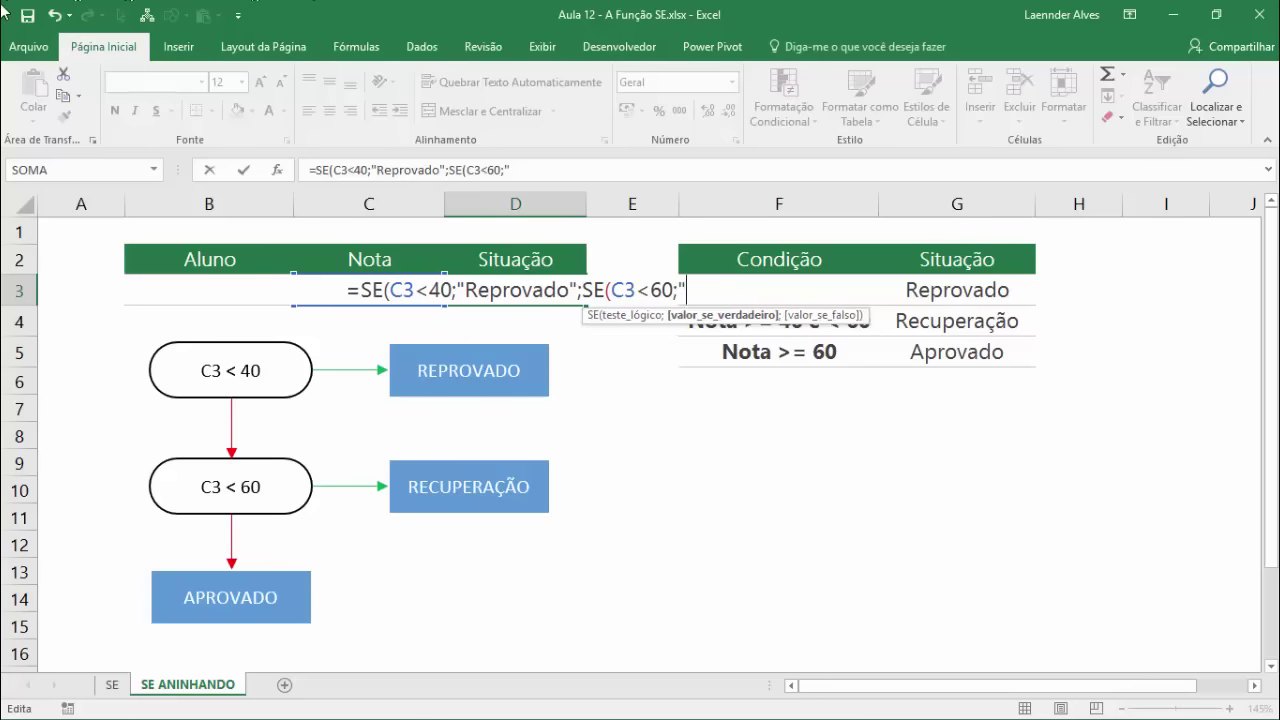
type("Recuperação")
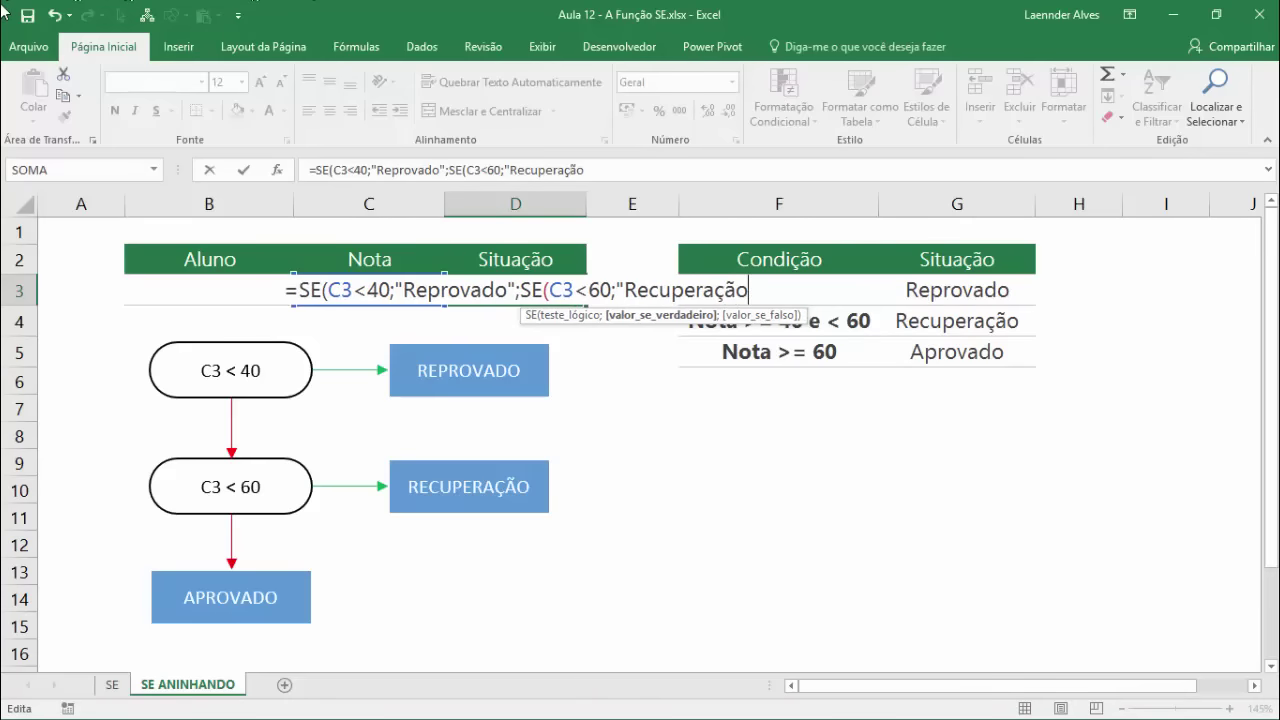
type("\";")
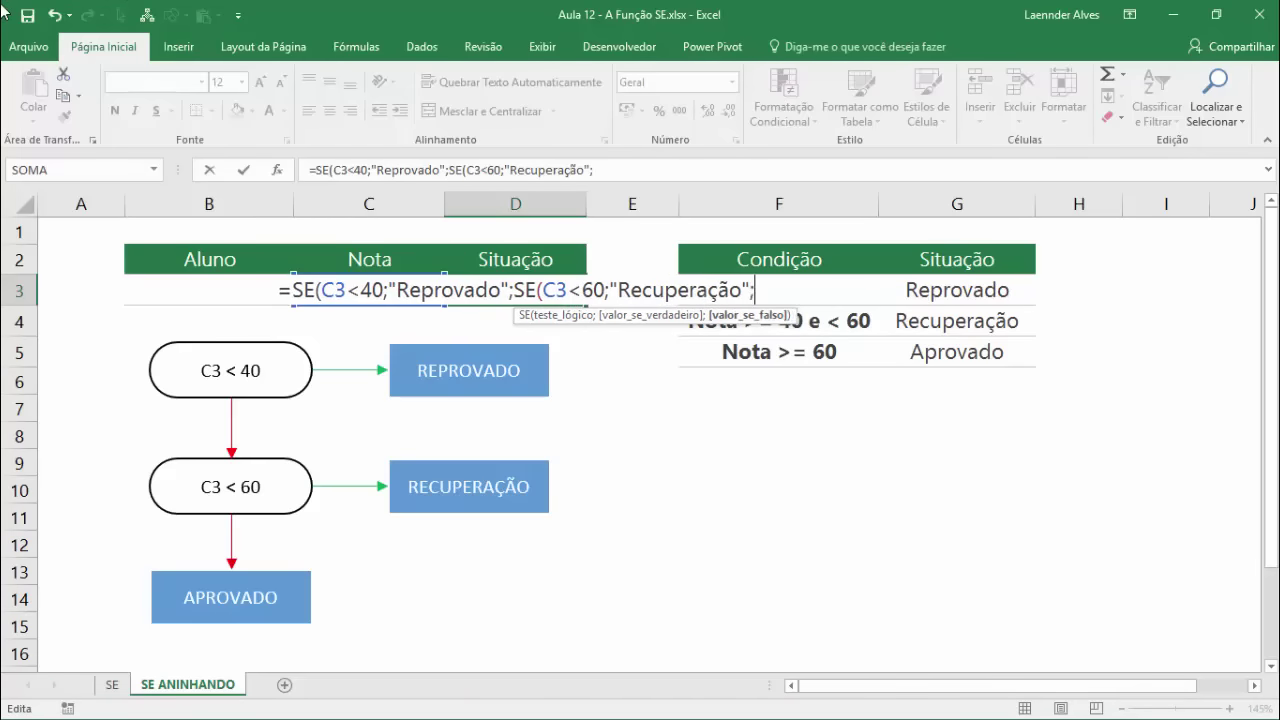
type("\"")
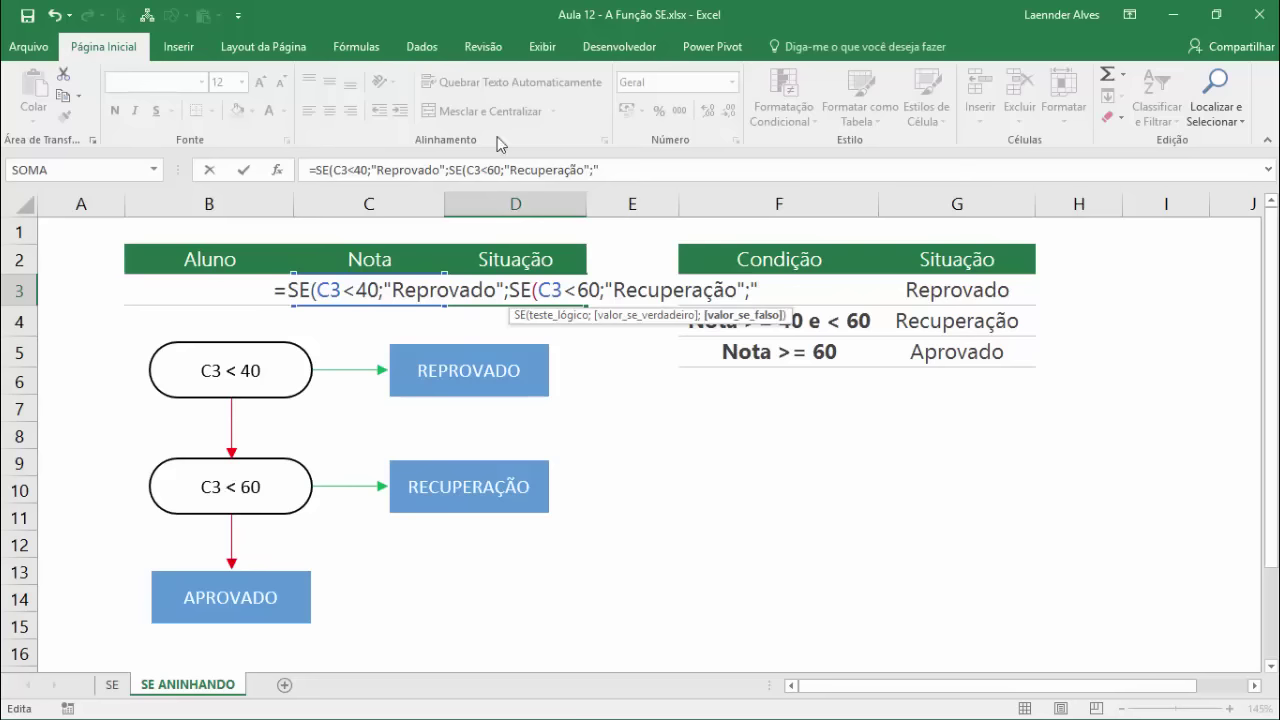
Step: Close the formula with "Aprovado")), verify both SE parentheses, and commit it
type("Aprova")
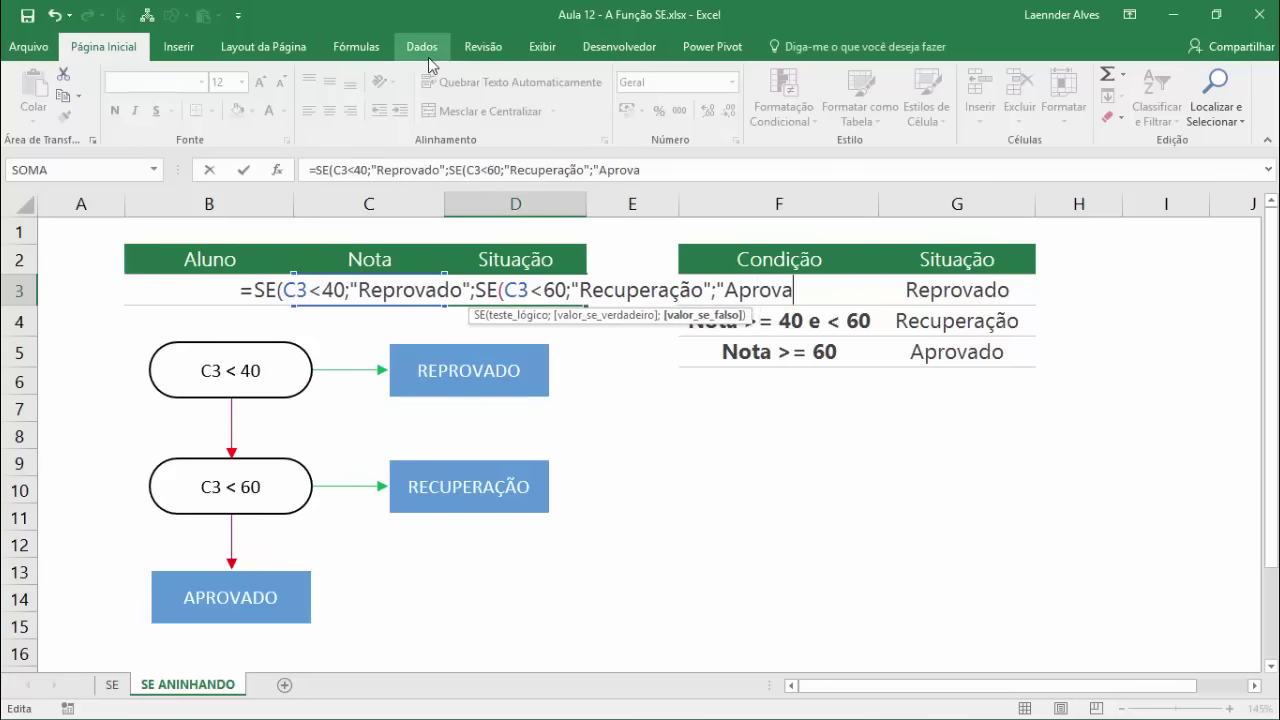
type("do\"")
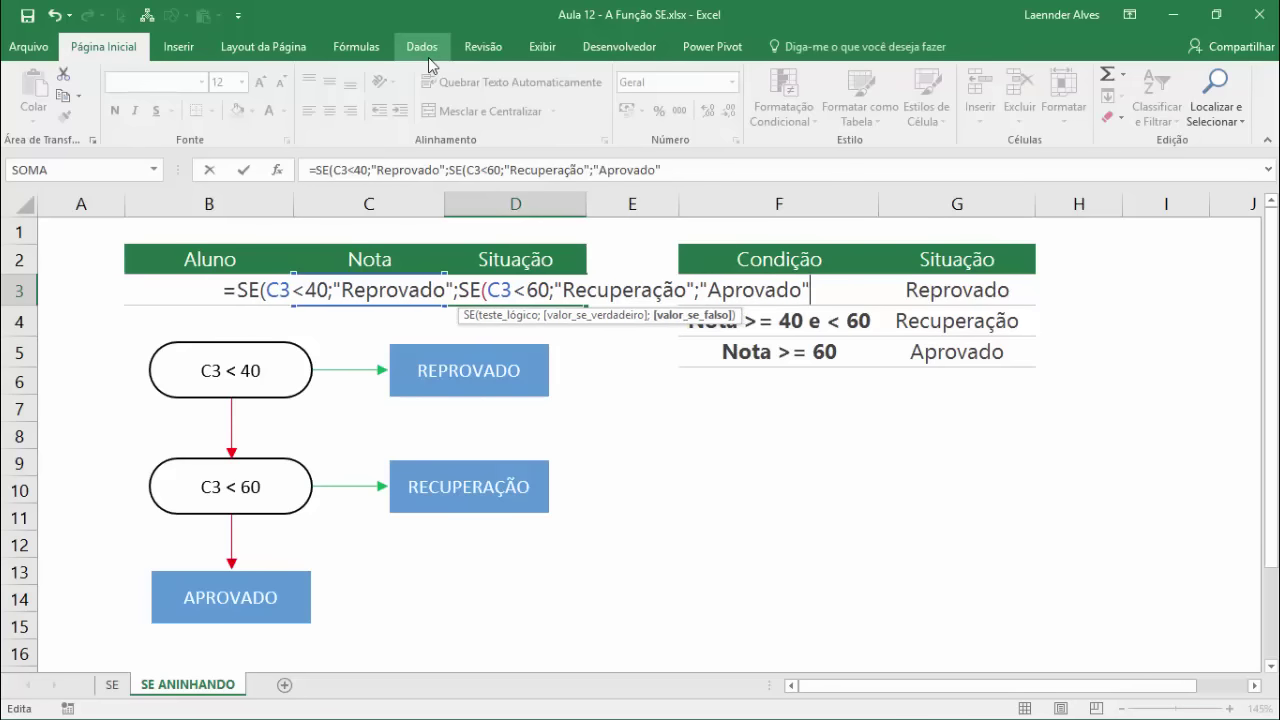
type(")")
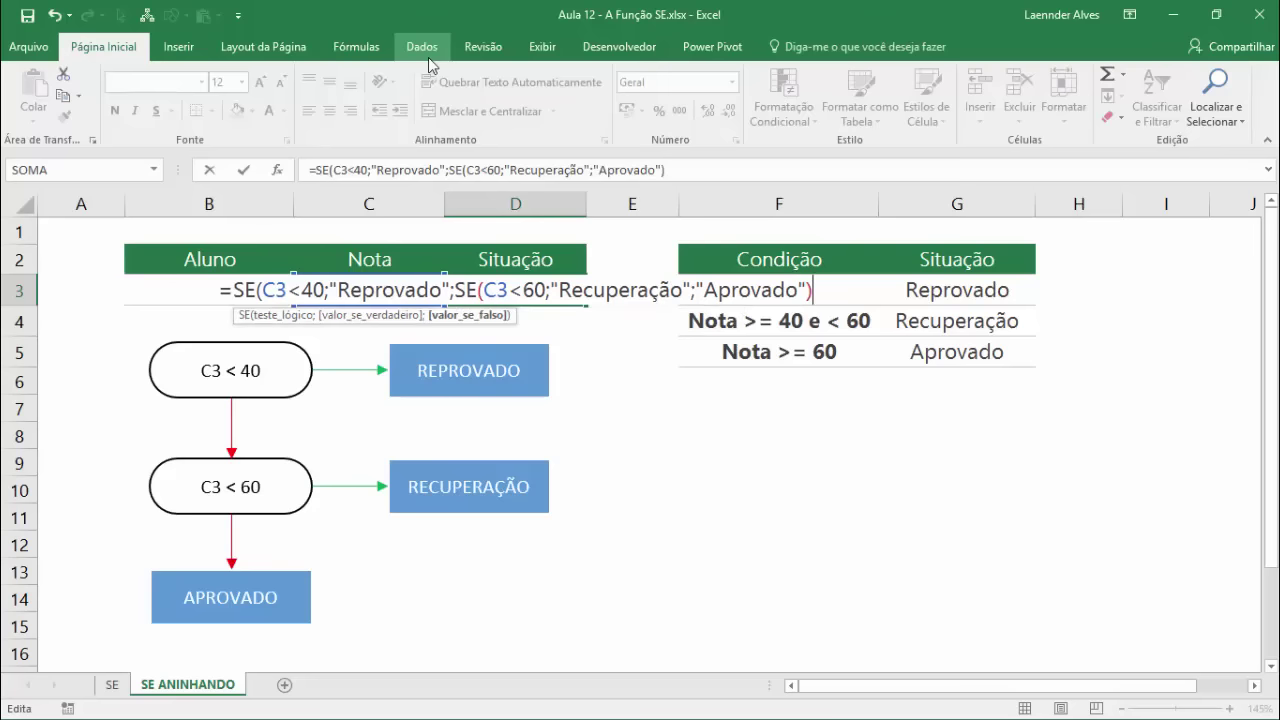
type(")")
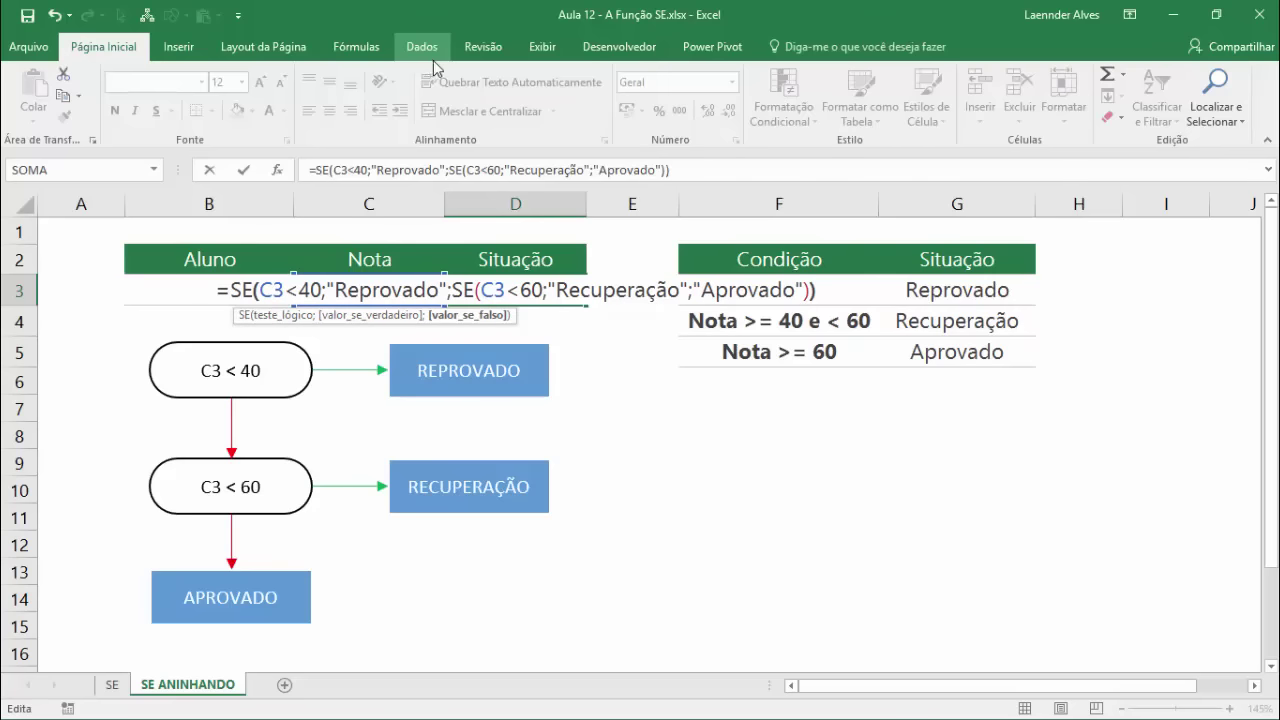
left_click(256, 291)
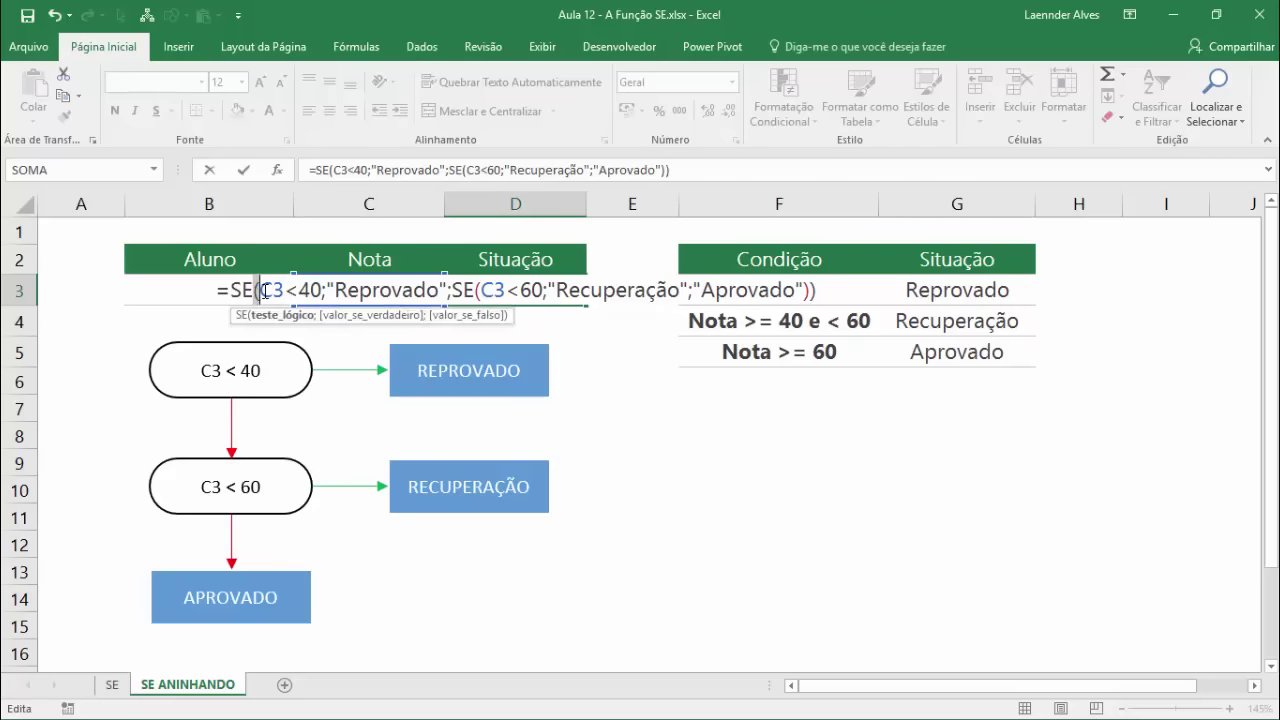
left_click(483, 291)
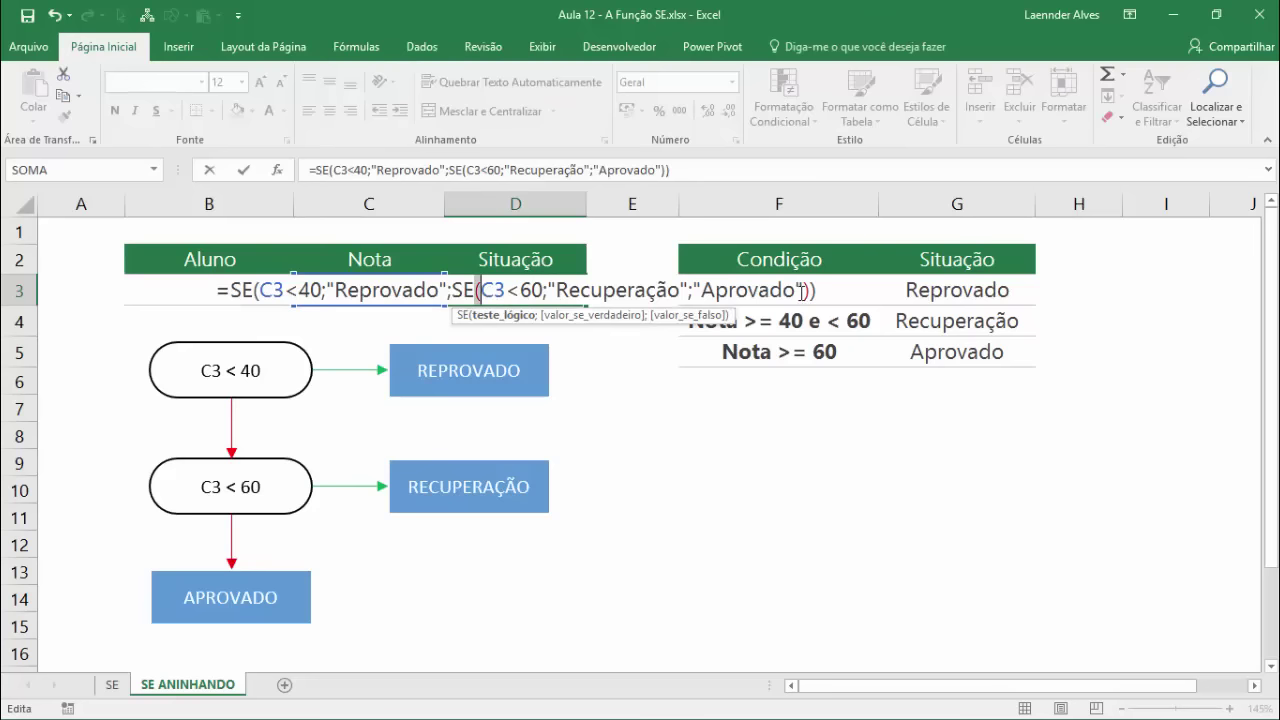
left_click(808, 291)
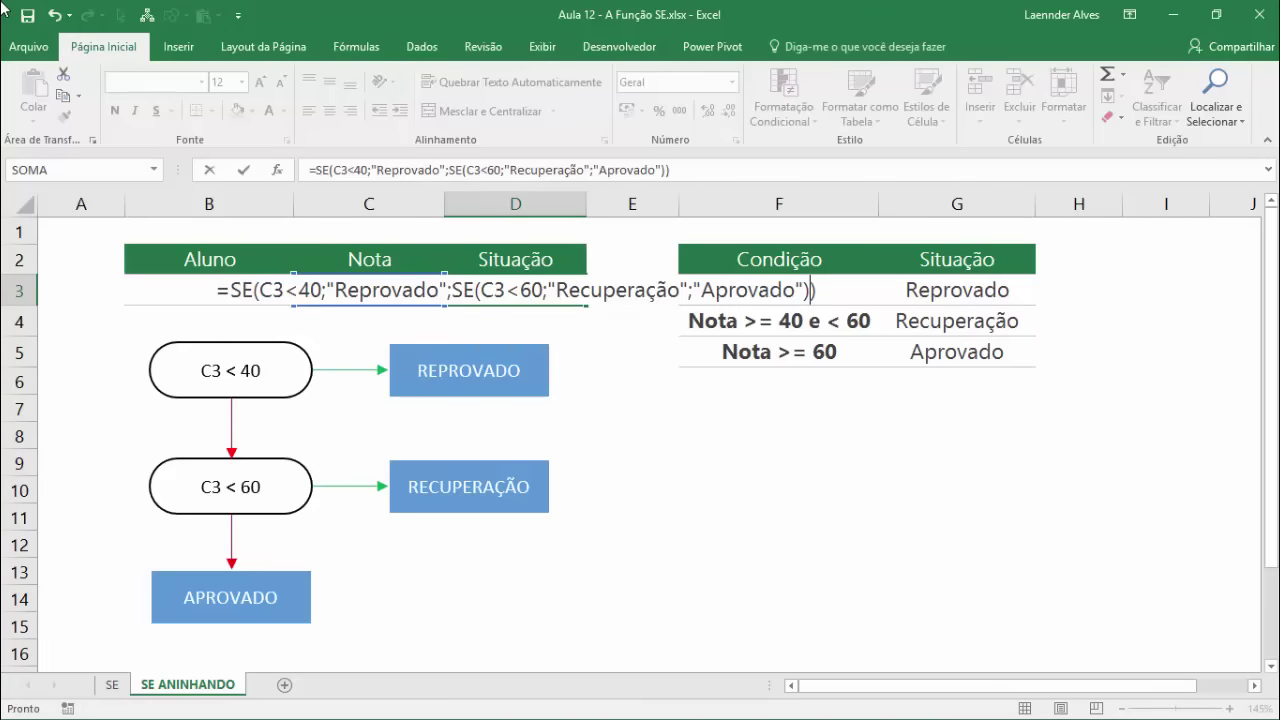
key("Return")
Step: Change the grade in C3 to 45 and check D3 shows Recuperação
left_click(368, 289)
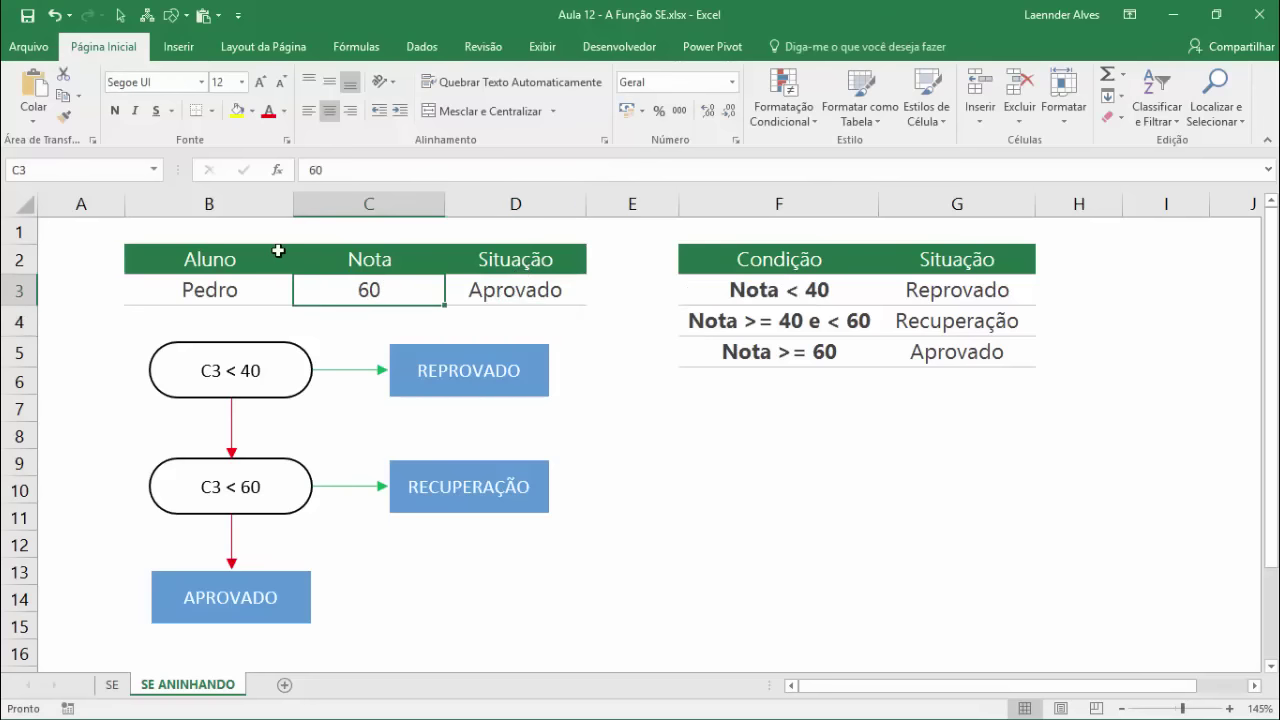
type("45")
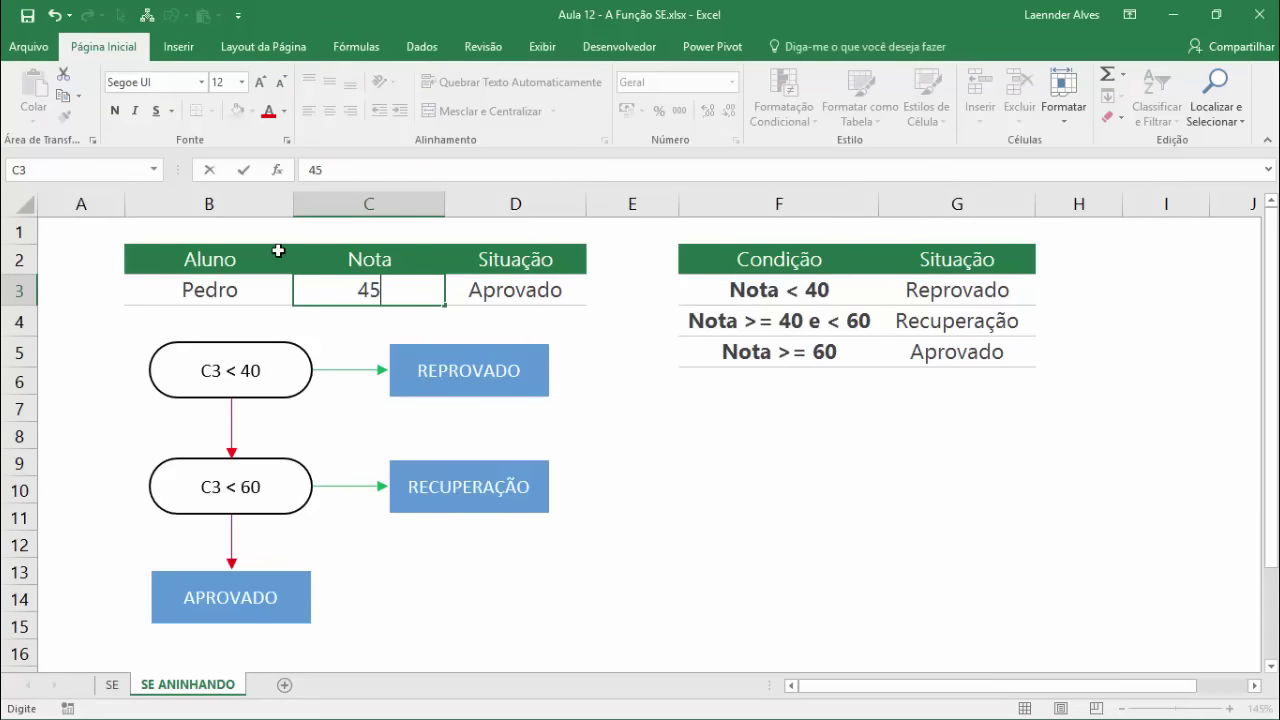
key("Return")
left_click(545, 290)
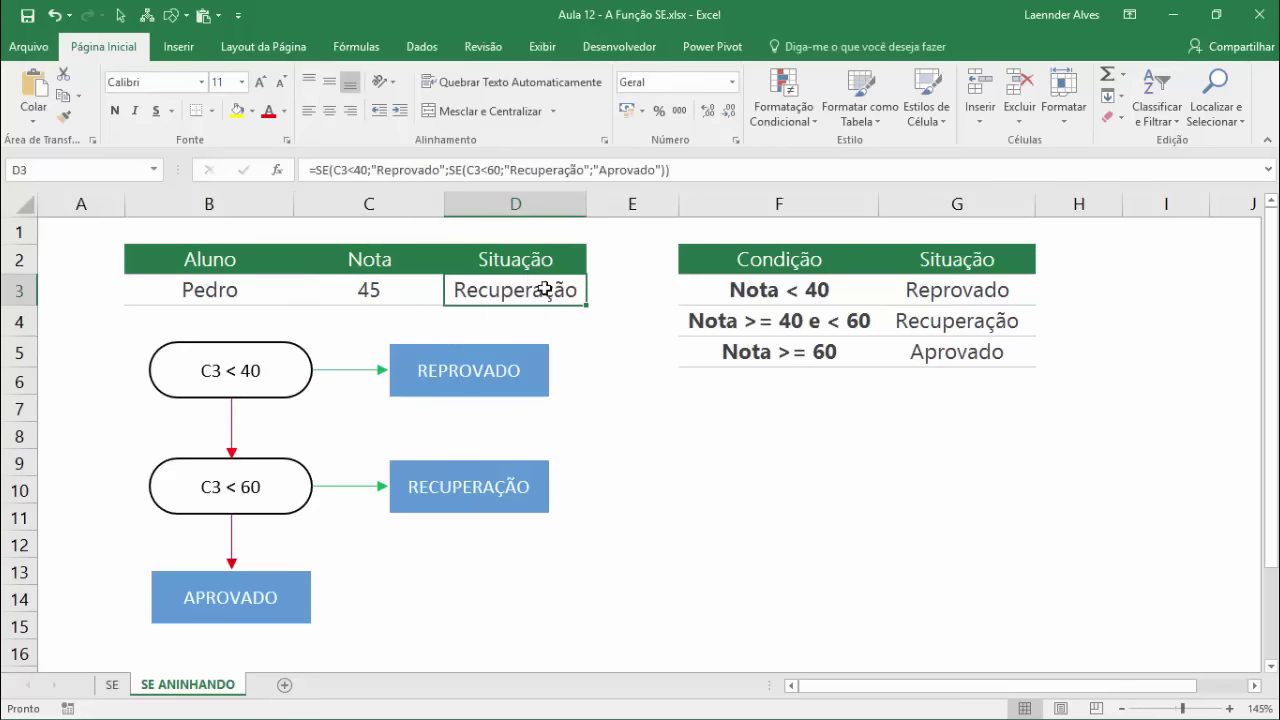
Step: Change the grade in C3 to 30 and check D3 shows Reprovado
left_click(371, 284)
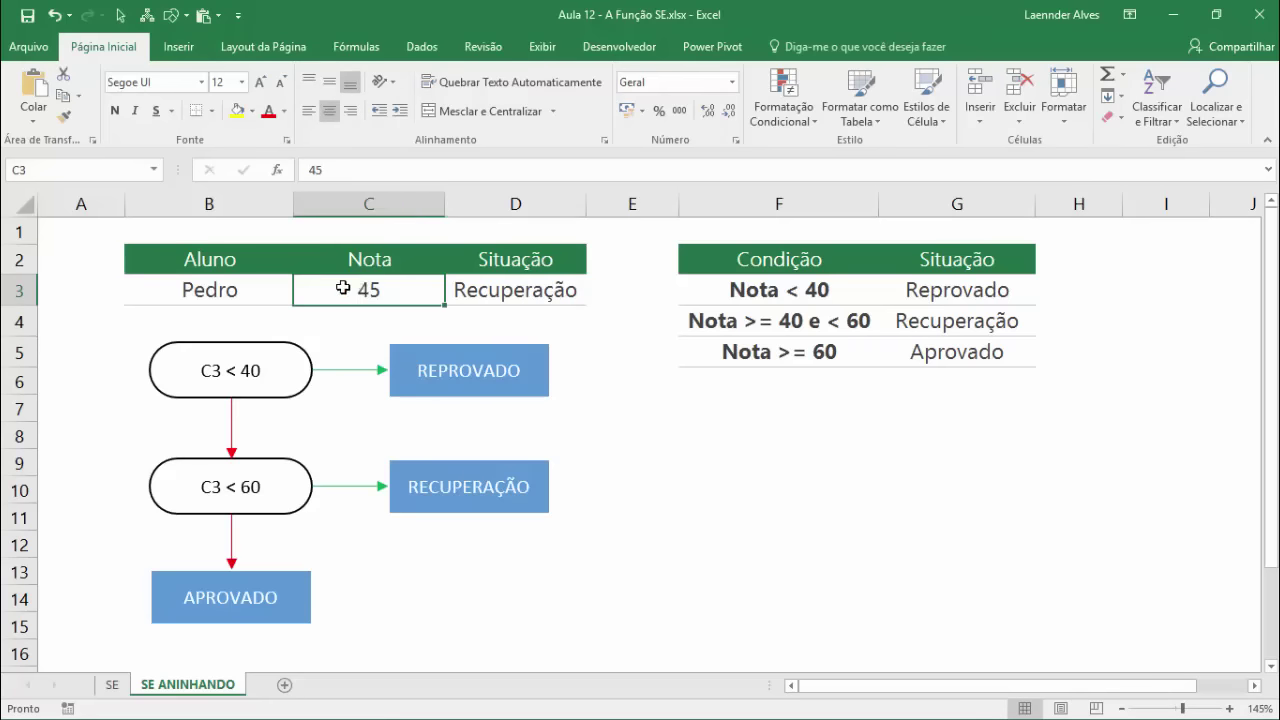
type("30")
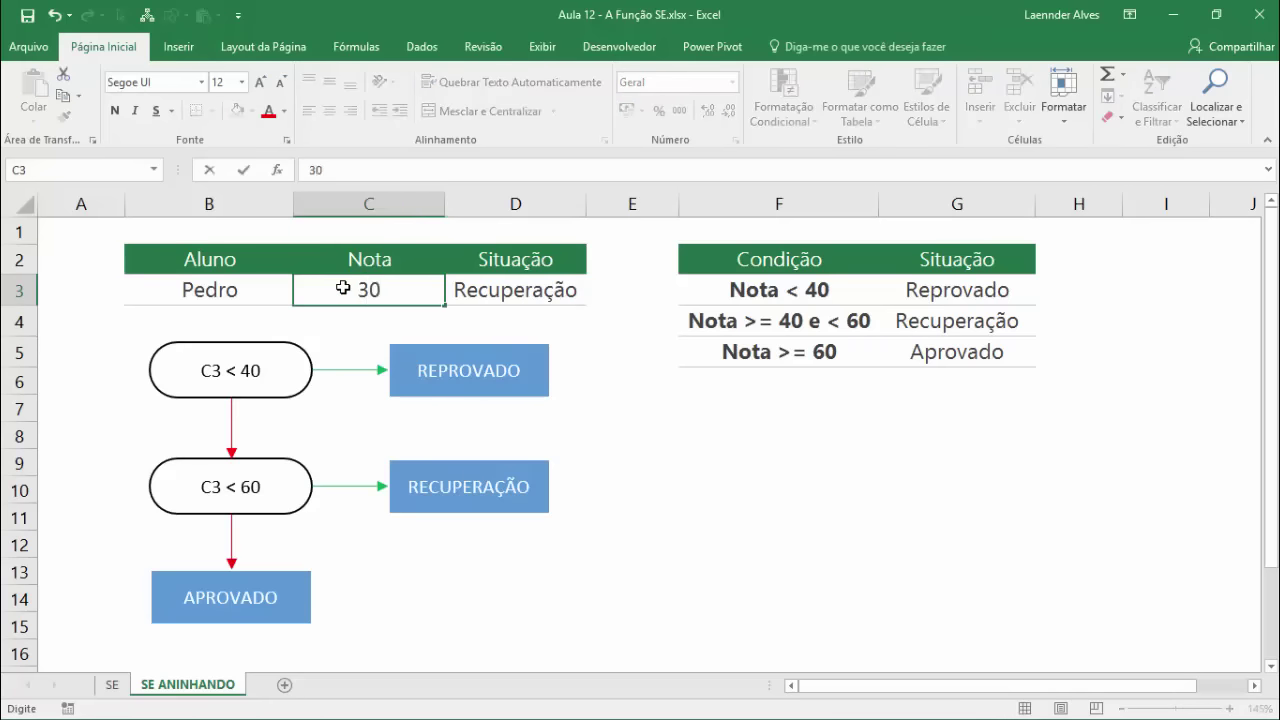
key("Return")
left_click(540, 290)
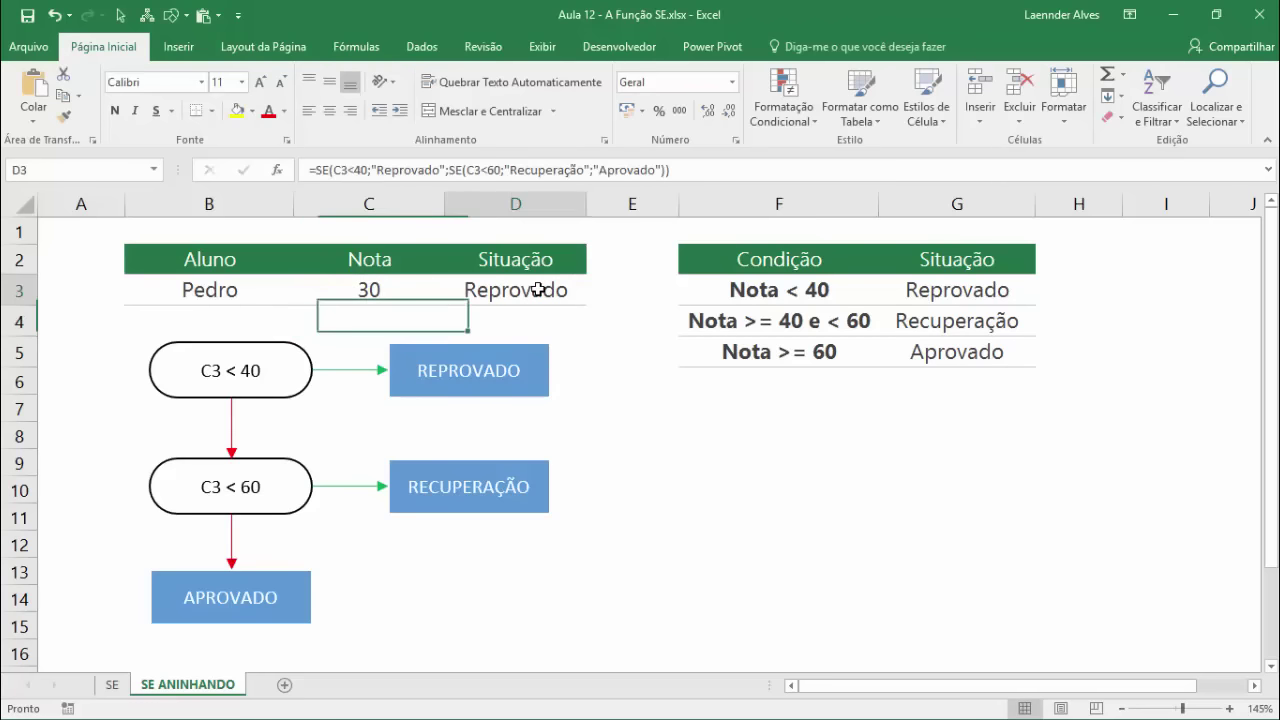